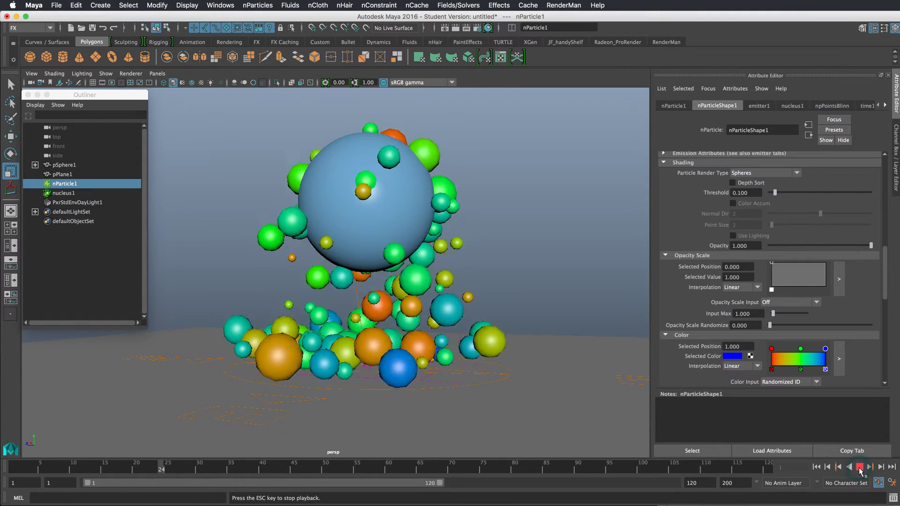
Step: Stop the particle simulation at frame 52 and render the frame with RenderMan/RIS
click(859, 466)
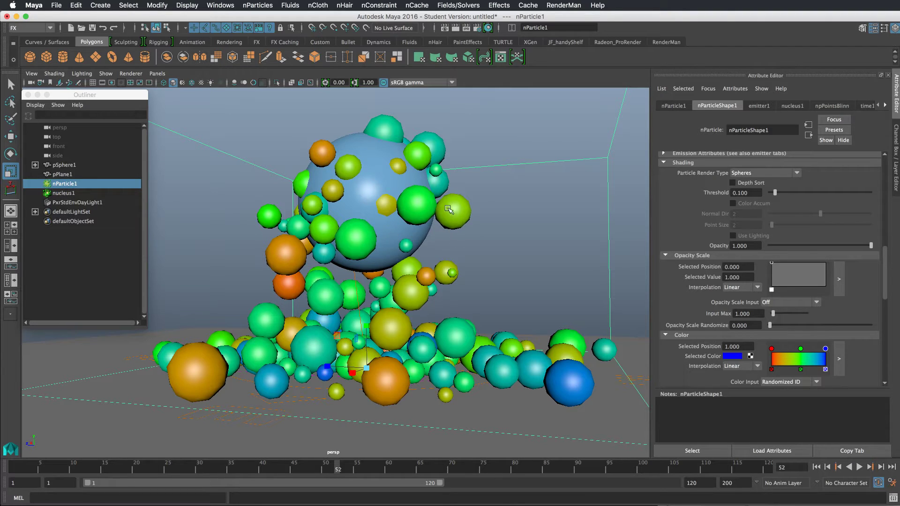
click(458, 29)
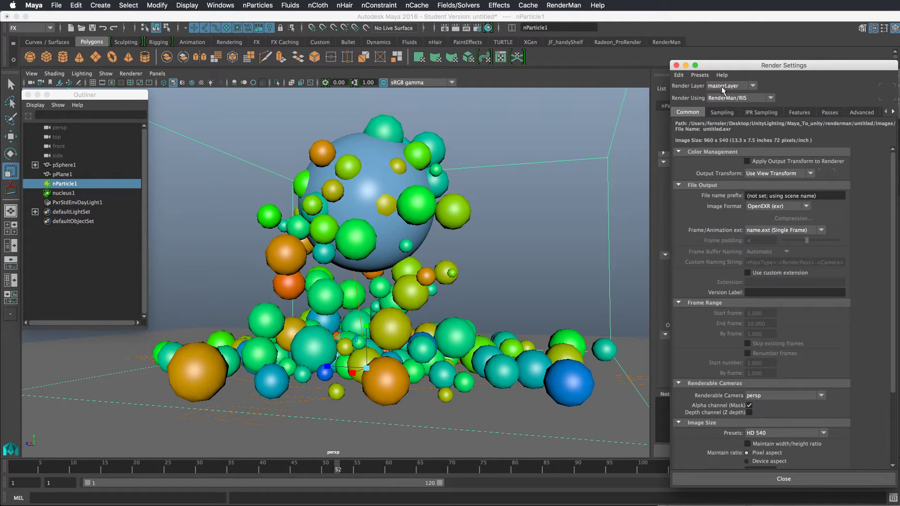
drag(737, 70, 848, 71)
click(457, 27)
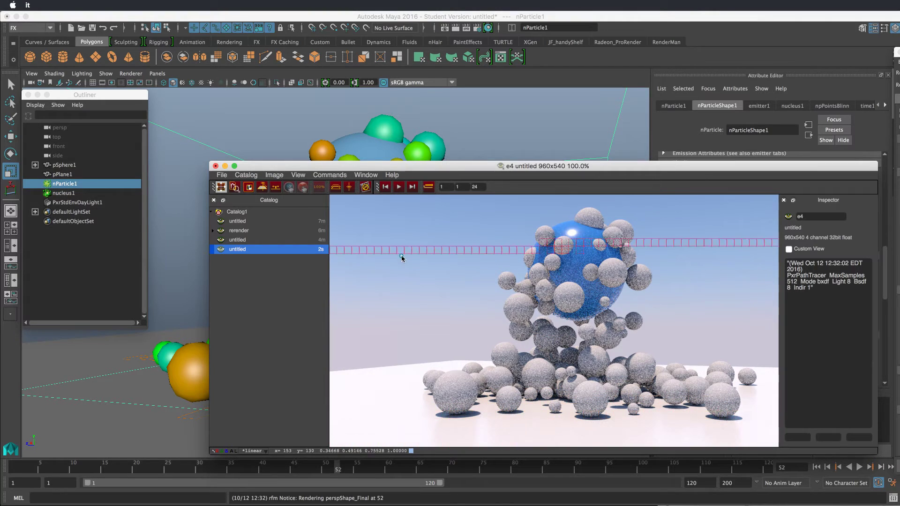
mouse_move(470, 168)
mouse_down()
mouse_move(669, 367)
mouse_move(752, 488)
mouse_move(789, 505)
mouse_up()
Step: Try adding a Maya Particle Sampler utility node to the Hypershade graph, and delete it again
drag(585, 505, 593, 103)
click(201, 331)
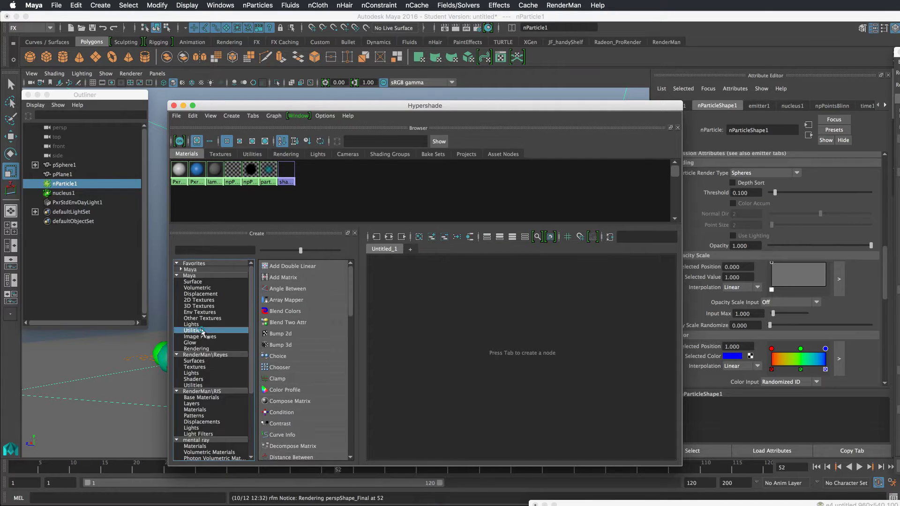
drag(350, 299, 345, 373)
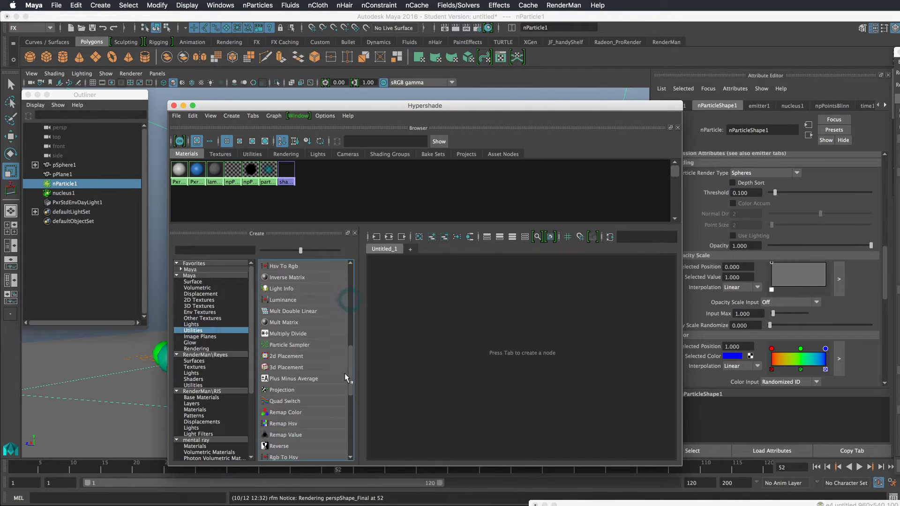
click(305, 344)
drag(542, 355, 475, 291)
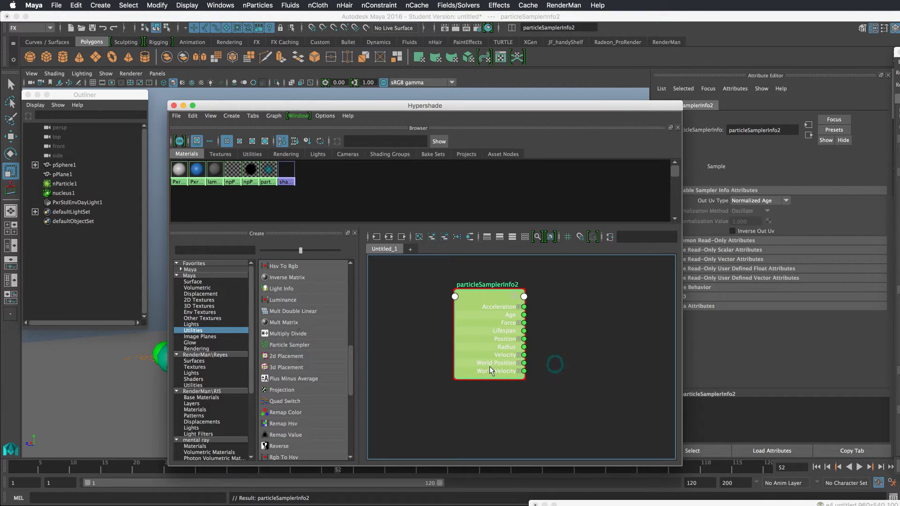
key(Delete)
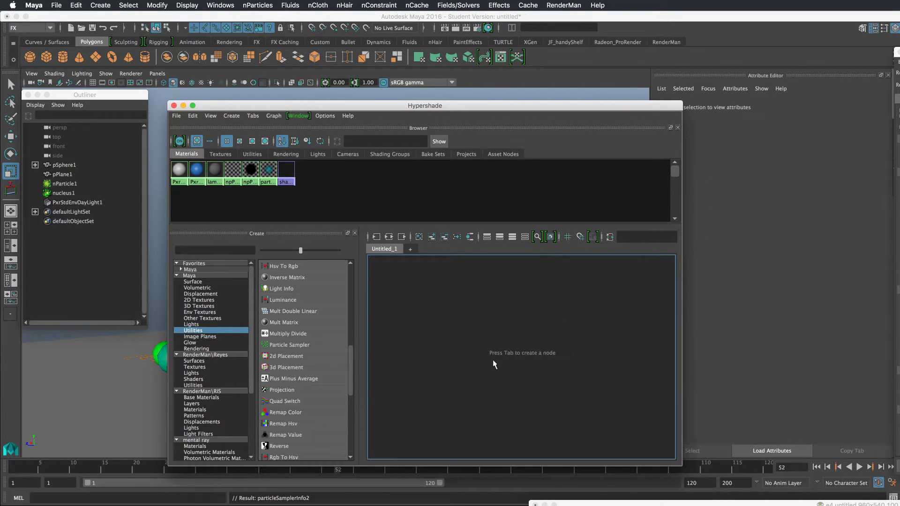
Step: Assign a new RenderMan PxrDisney material to the nParticle spheres
drag(439, 107, 610, 102)
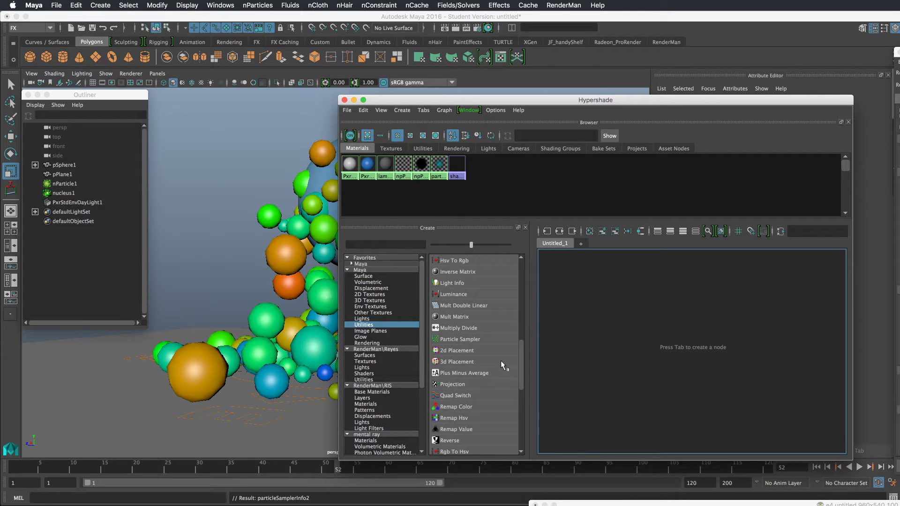
drag(519, 350, 519, 363)
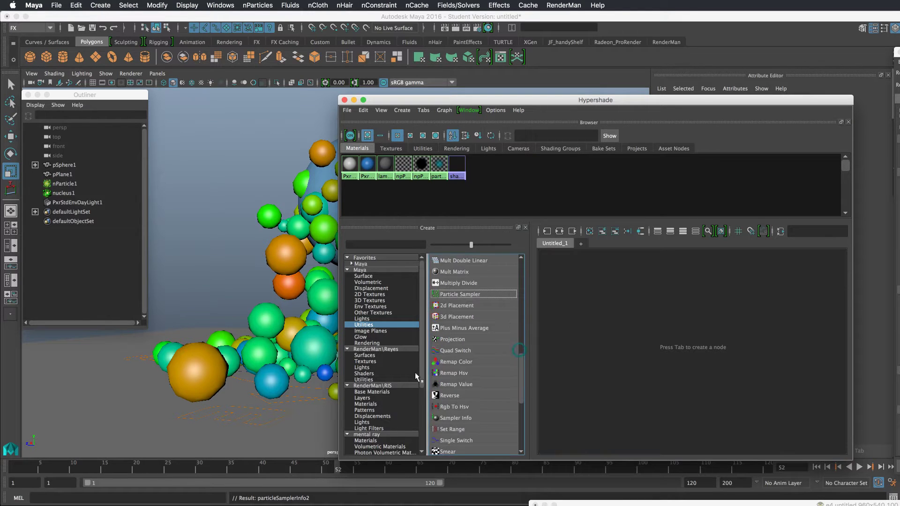
click(389, 391)
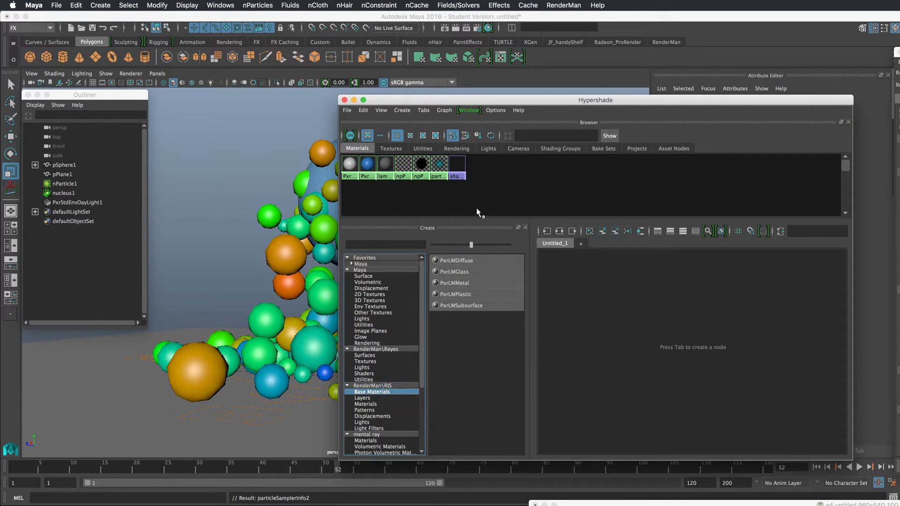
click(377, 404)
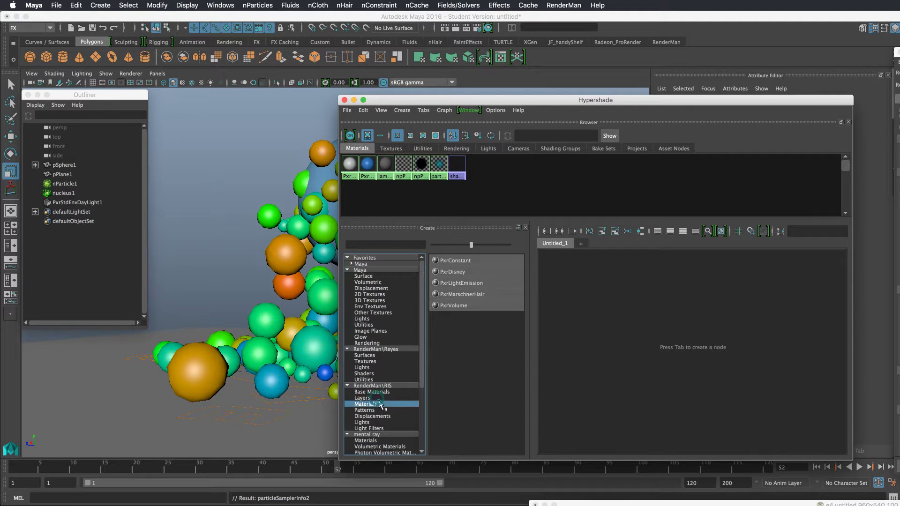
drag(475, 101, 346, 309)
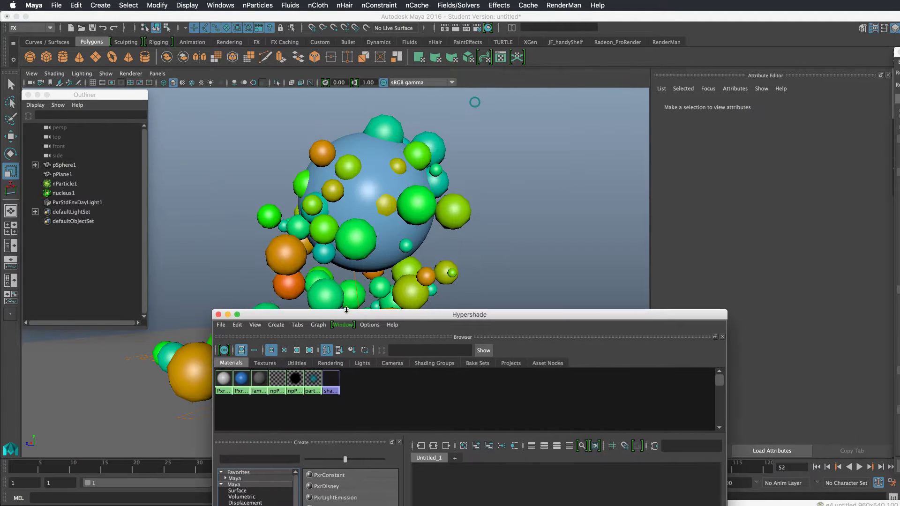
click(455, 208)
click(564, 5)
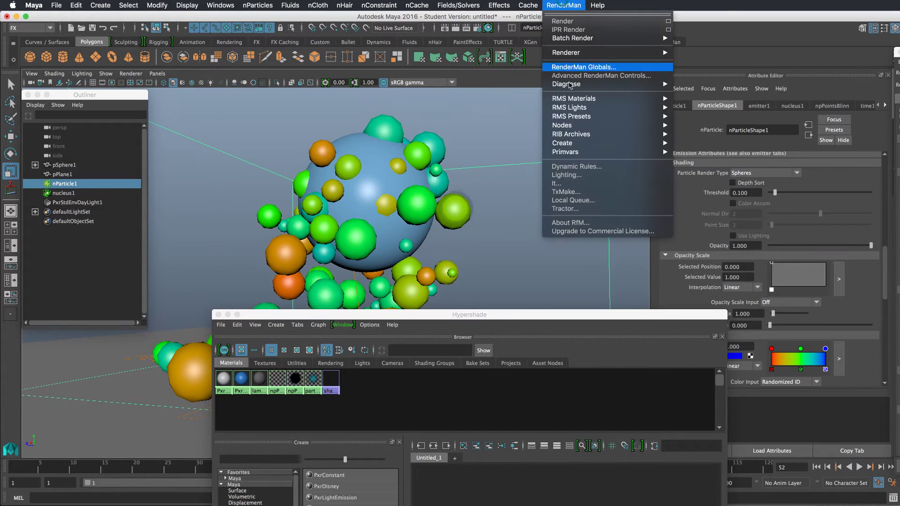
mouse_move(646, 98)
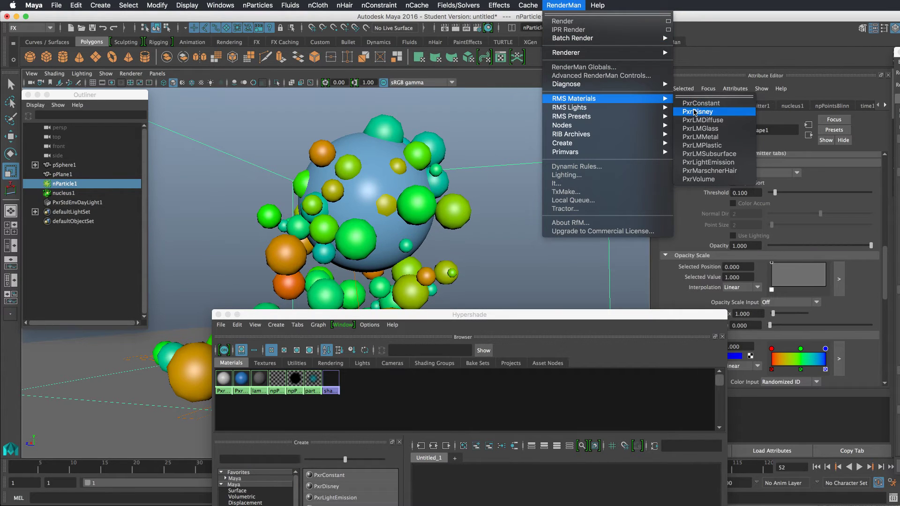
click(695, 112)
Step: Arrange the PxrDisney3 node directly beside its shading group in the Hypershade graph
drag(516, 315, 394, 96)
drag(482, 351, 391, 351)
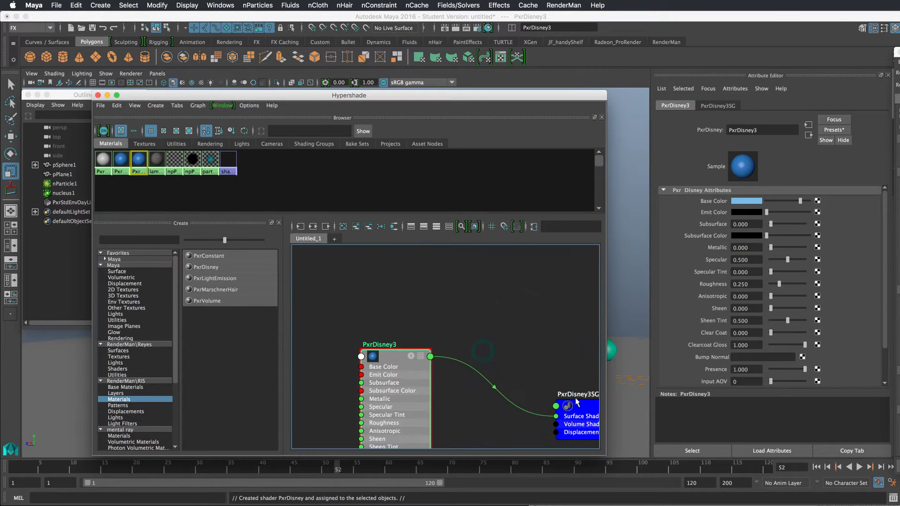
drag(577, 402, 536, 344)
drag(380, 345, 440, 340)
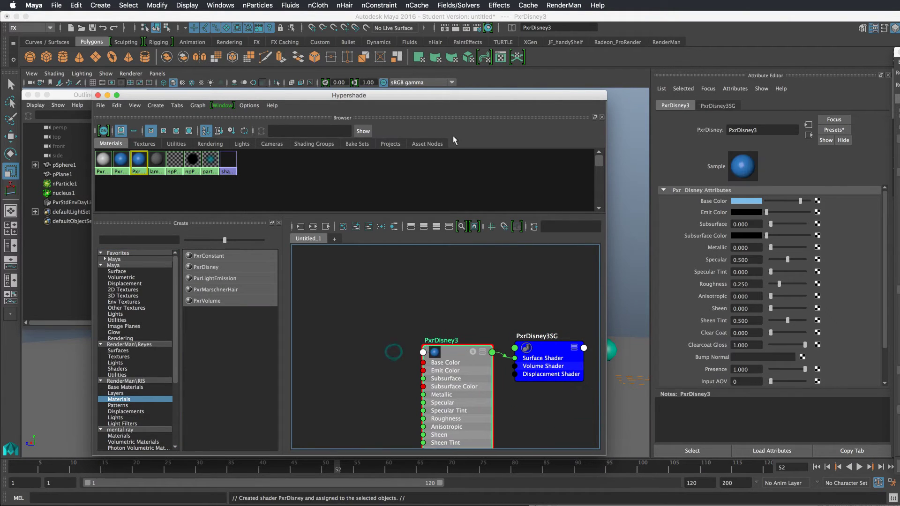
Step: Render the frame again to see the PxrDisney material on the particles
drag(494, 97, 379, 503)
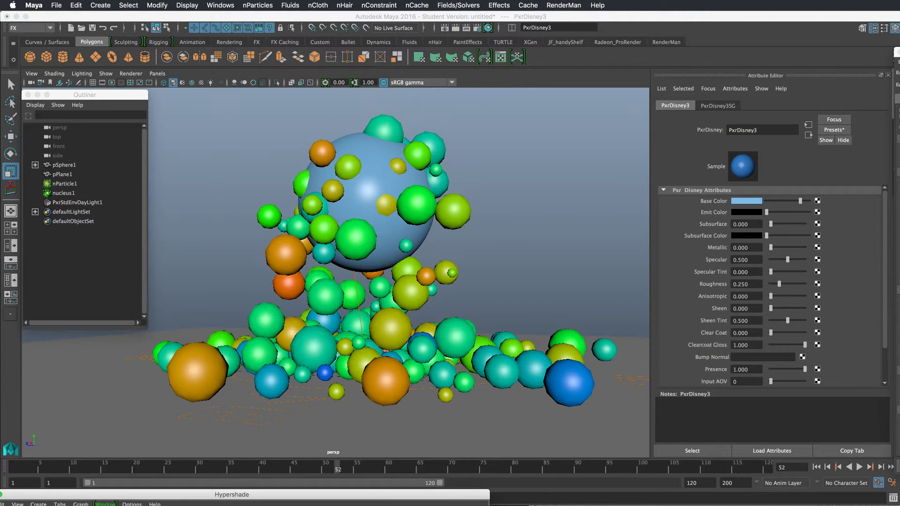
drag(899, 505, 718, 302)
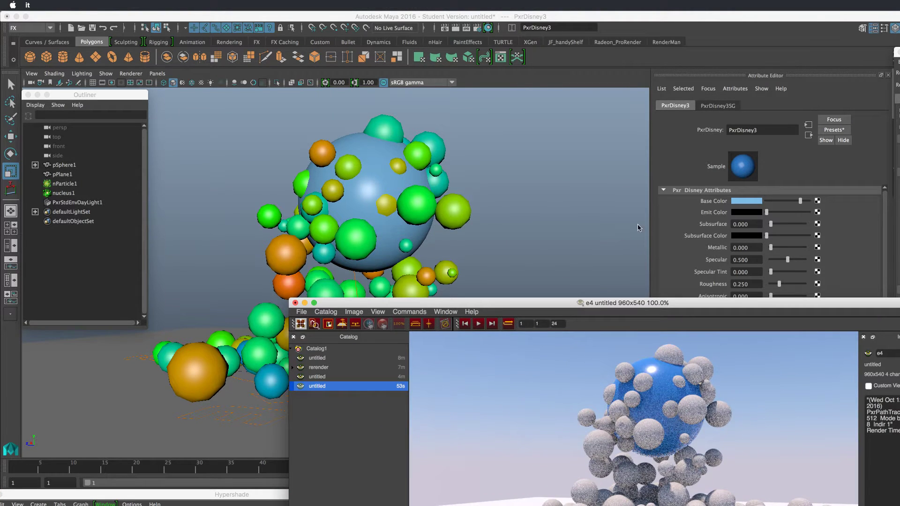
click(459, 30)
click(459, 31)
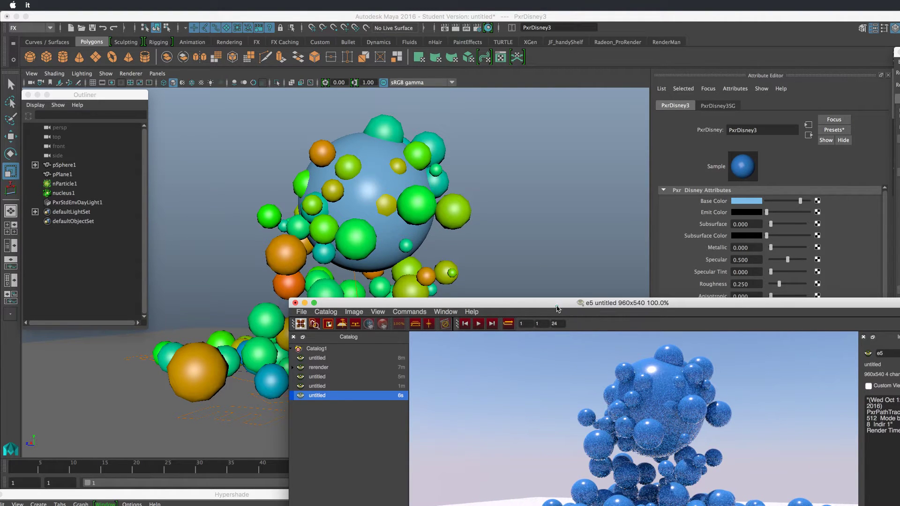
drag(557, 307, 769, 505)
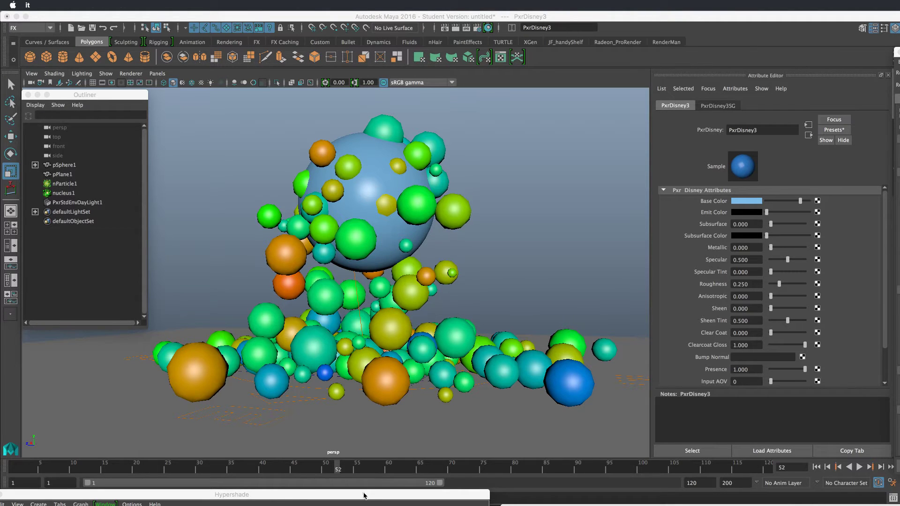
Step: Look through the RenderMan Reyes utilities and the RIS layers, materials and patterns in the Hypershade node list
drag(365, 496, 645, 76)
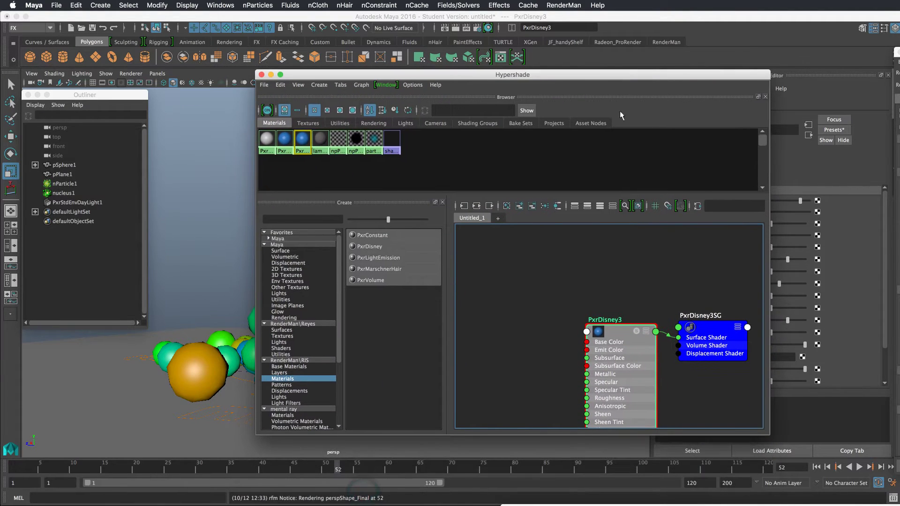
click(254, 328)
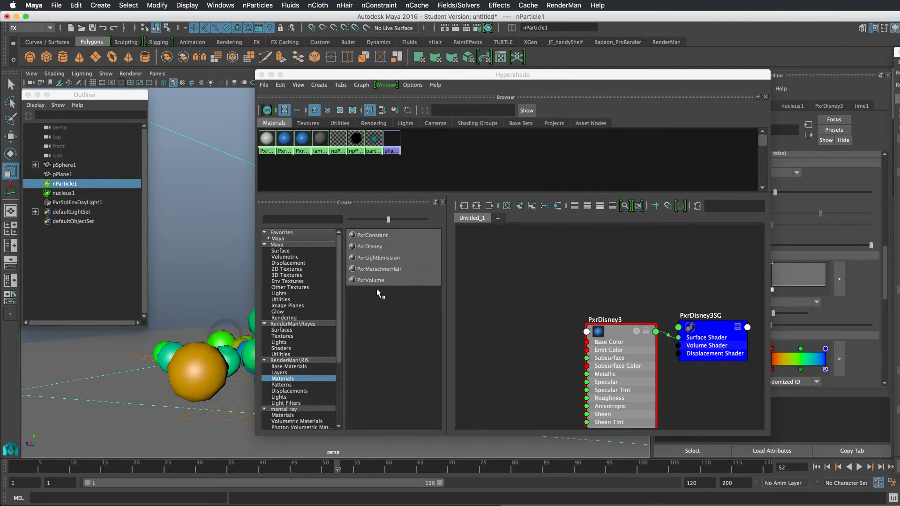
drag(337, 266, 337, 292)
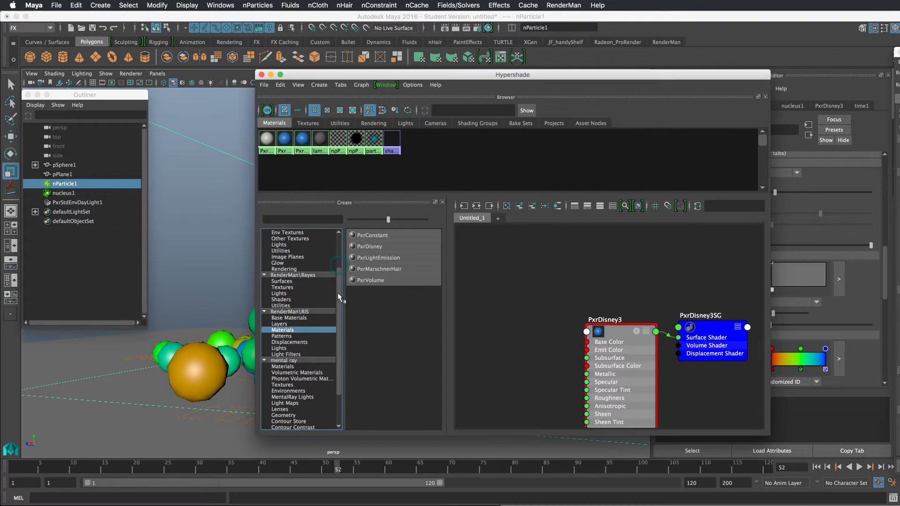
click(290, 306)
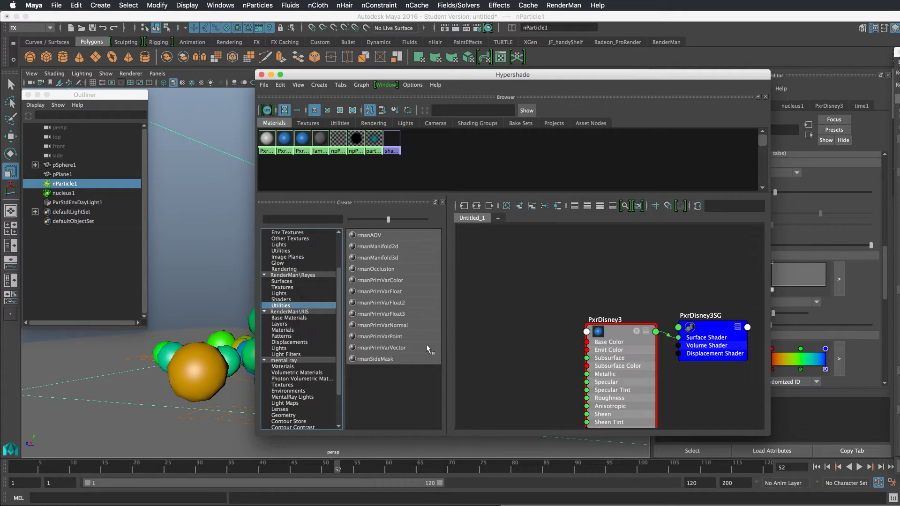
click(410, 383)
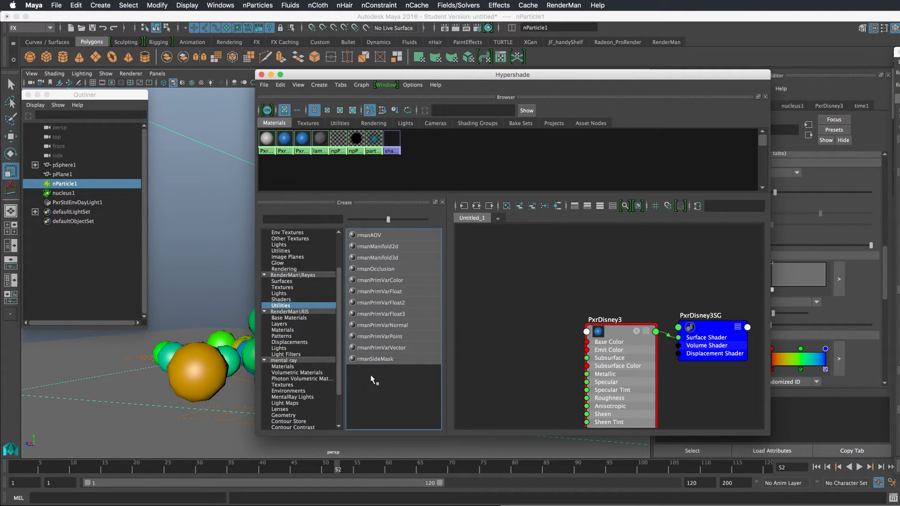
click(309, 324)
click(308, 330)
click(309, 336)
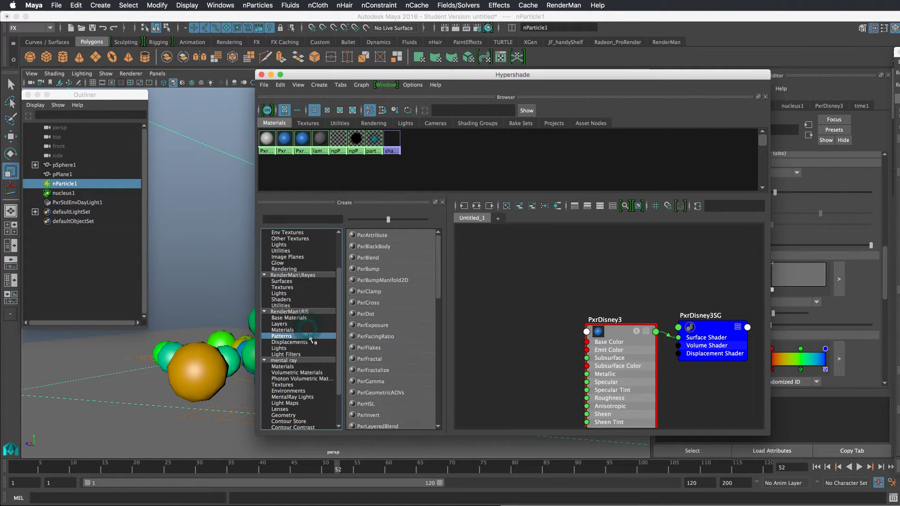
click(306, 305)
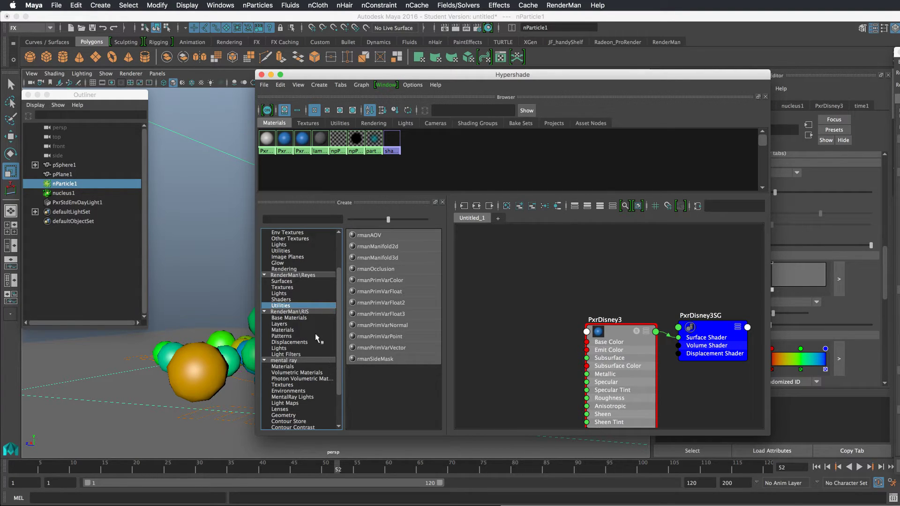
click(300, 318)
click(300, 324)
click(301, 330)
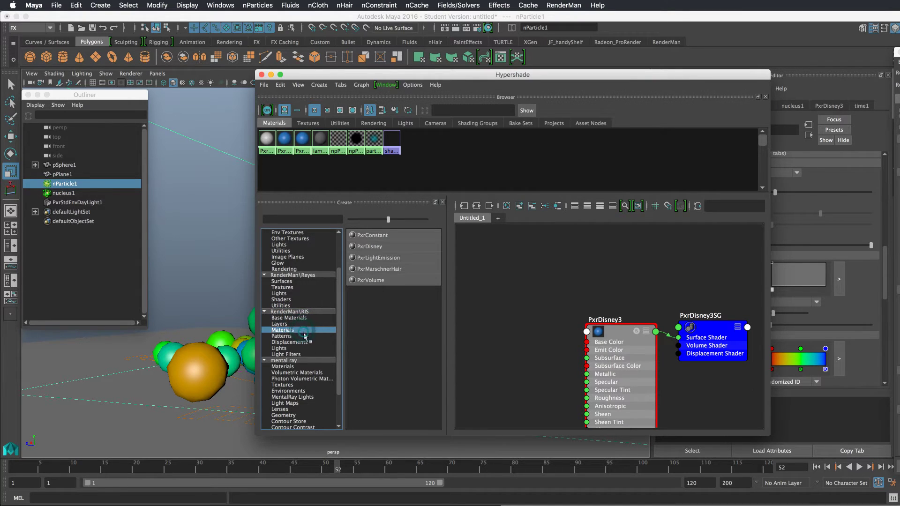
Step: Create a PxrPrimvar pattern node and place it before the PxrDisney3 node in the graph
click(304, 337)
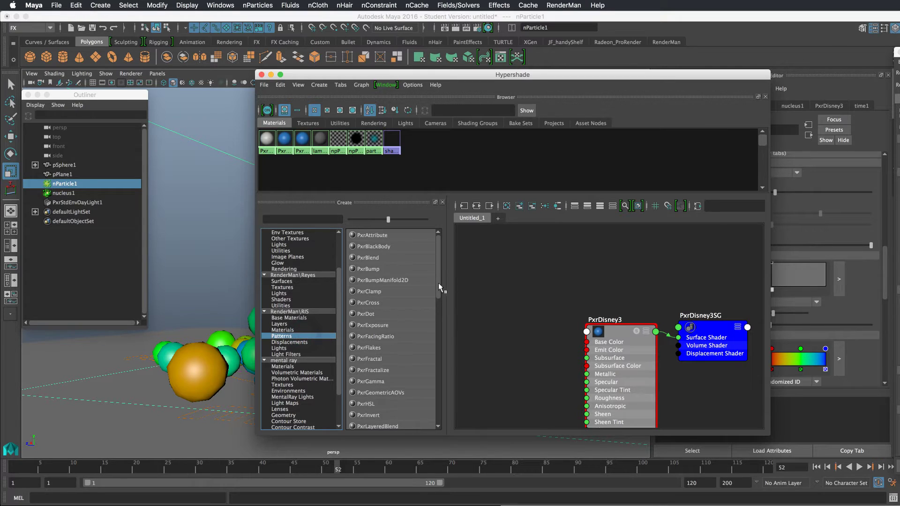
drag(438, 282, 438, 336)
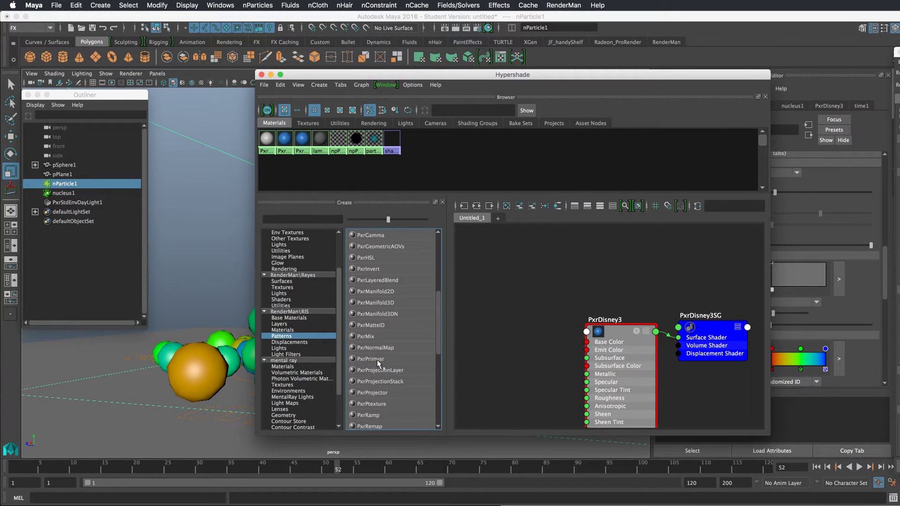
click(365, 358)
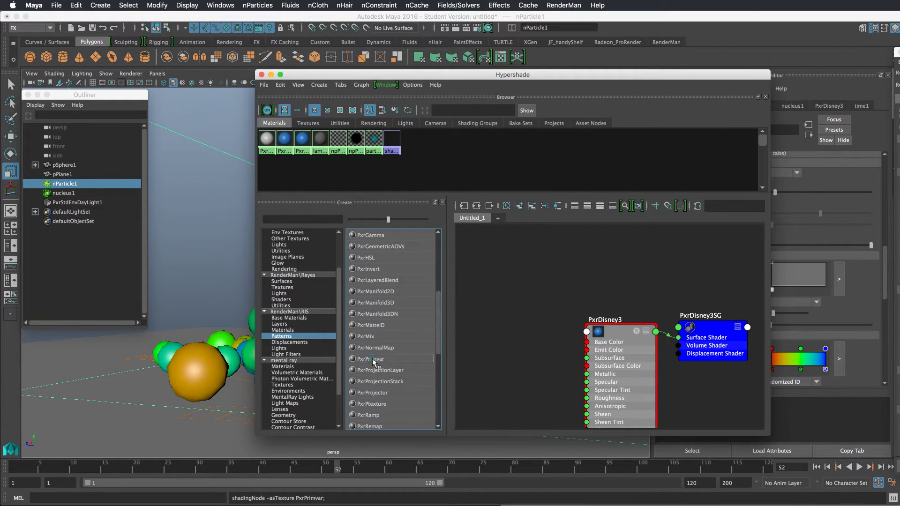
alt+right_drag(664, 275, 599, 277)
alt+middle_drag(598, 277, 562, 261)
drag(728, 354, 522, 282)
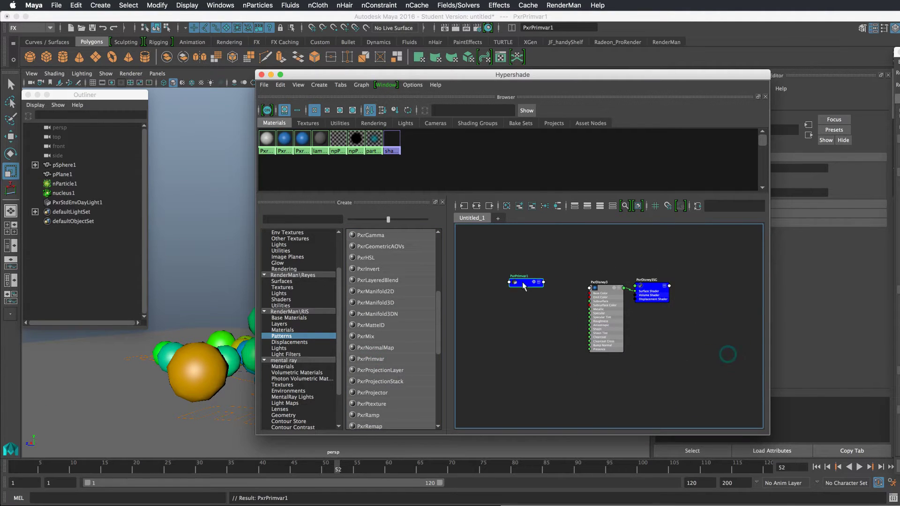
Step: Expand the PxrPrimvar node to list its inputs and outputs, and uncover its attributes in the Attribute Editor
scroll(580, 293, up, 5)
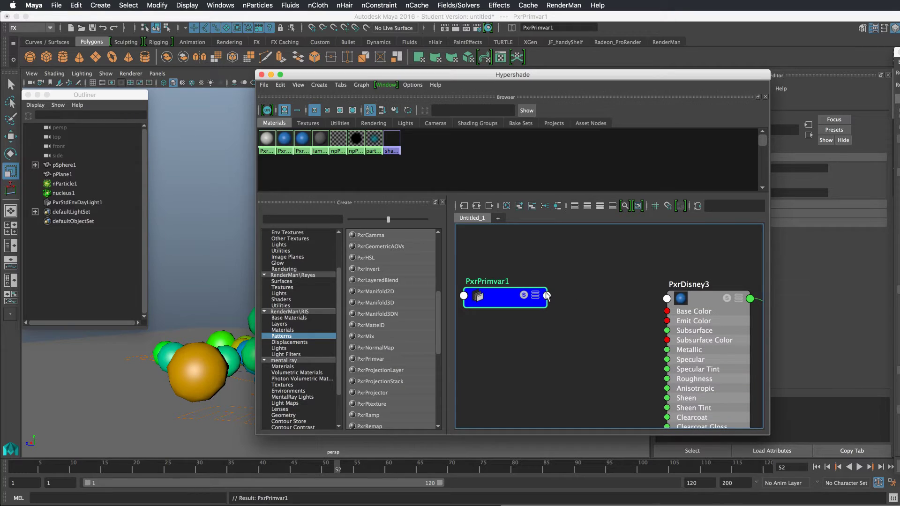
click(535, 295)
drag(537, 298, 581, 280)
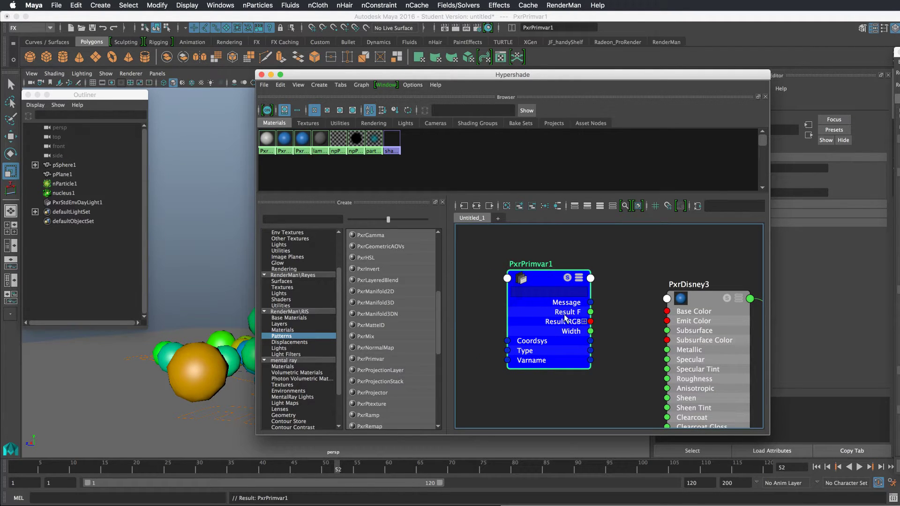
drag(696, 75, 572, 77)
drag(419, 282, 431, 293)
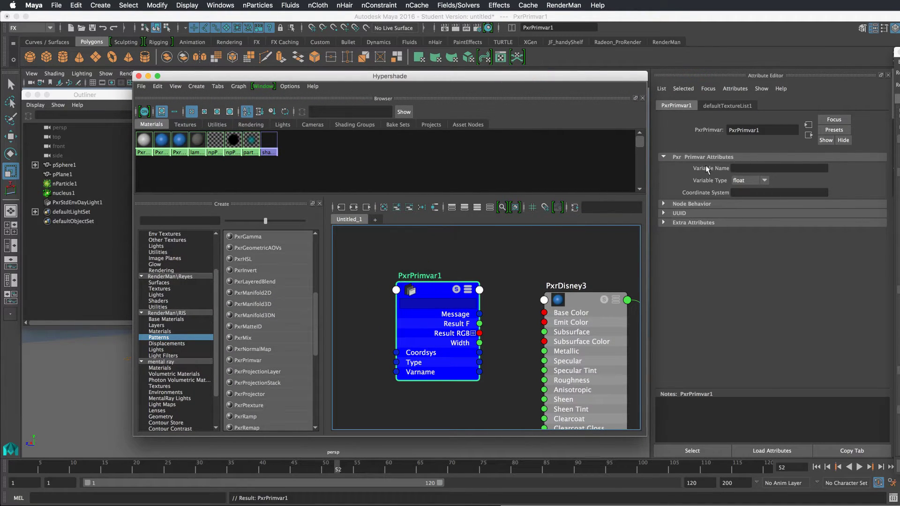
Step: Set the PxrPrimvar node's variable name to Cs and its variable type to color
click(748, 168)
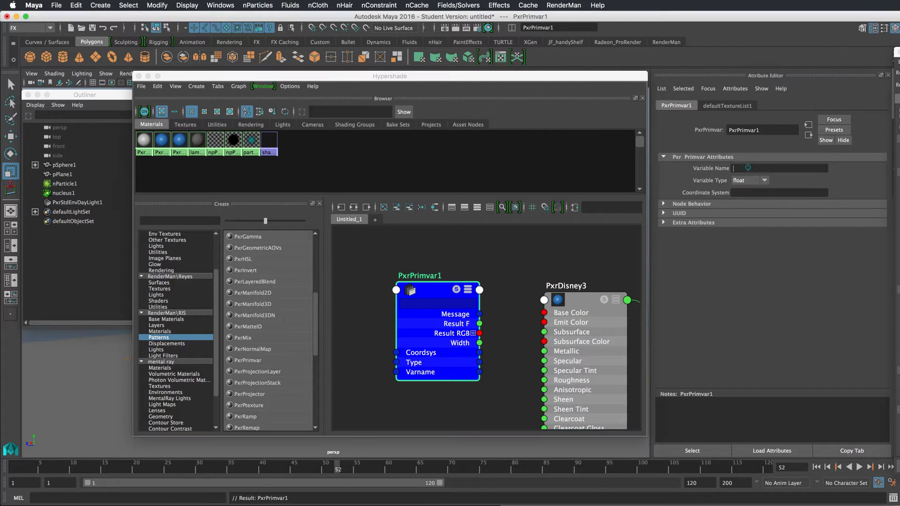
text(Cs)
mouse_move(539, 79)
mouse_down()
mouse_move(650, 85)
mouse_move(538, 74)
mouse_up()
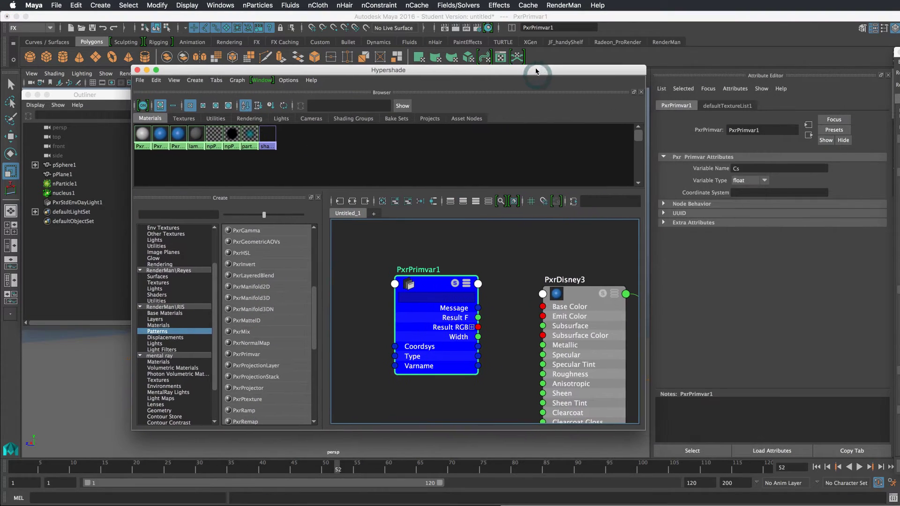
click(760, 181)
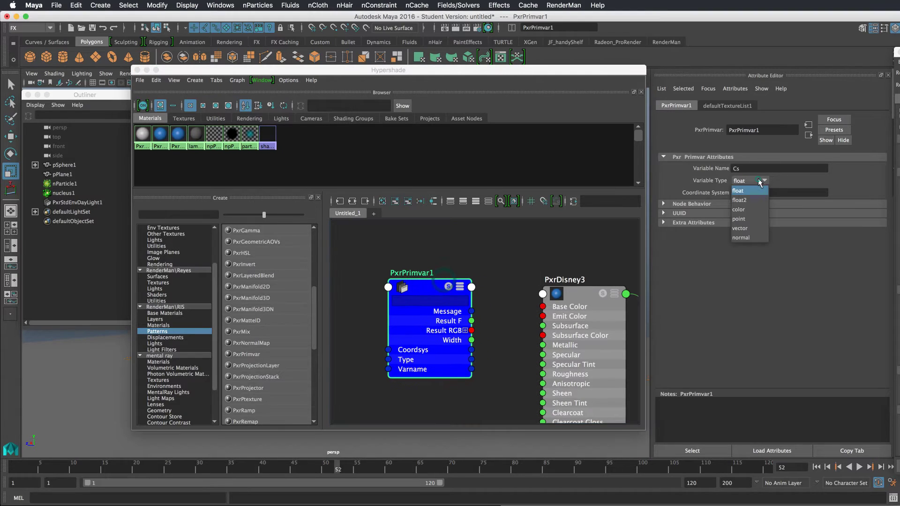
click(752, 209)
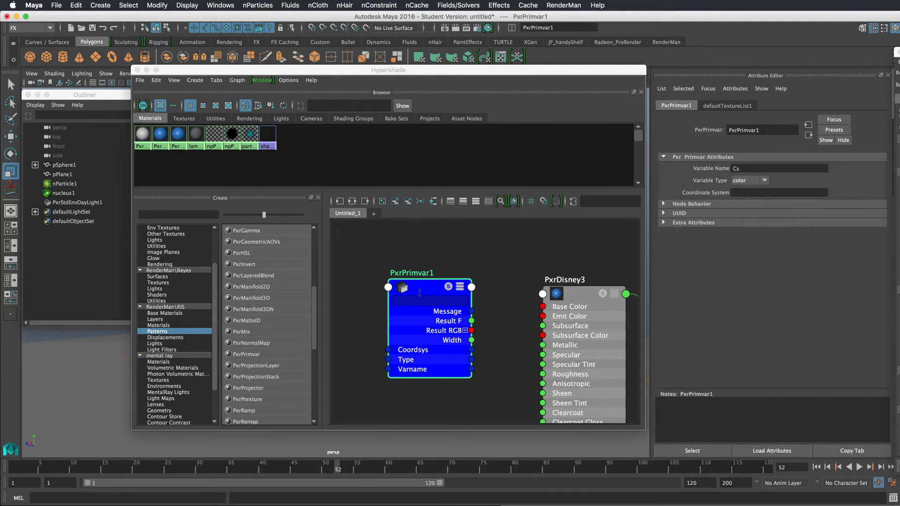
drag(420, 291, 414, 294)
double_click(745, 169)
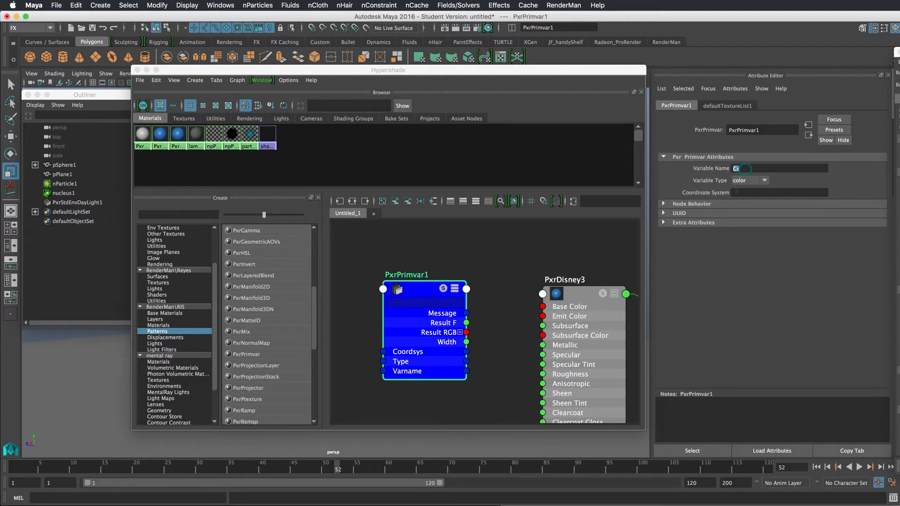
Step: Connect the PxrPrimvar node's Result RGB output to the Base Color input of PxrDisney3
drag(570, 71, 502, 184)
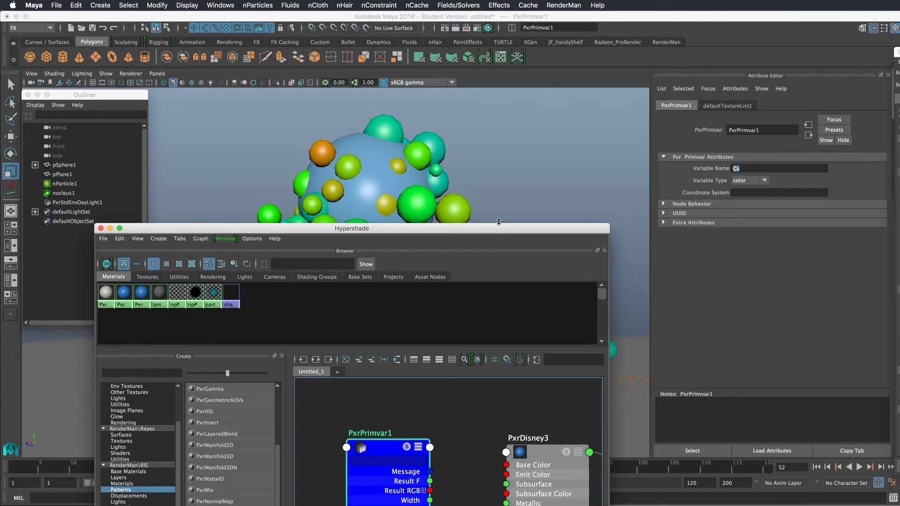
drag(499, 222, 506, 123)
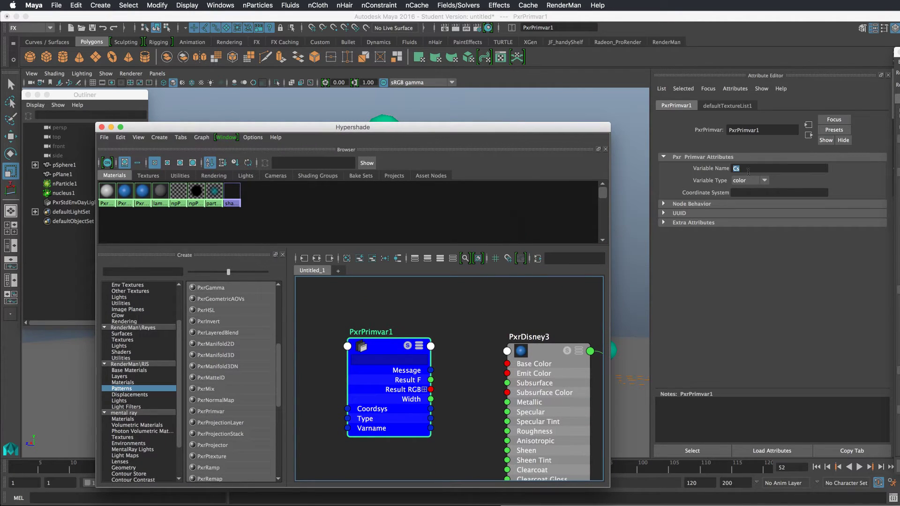
drag(431, 389, 507, 364)
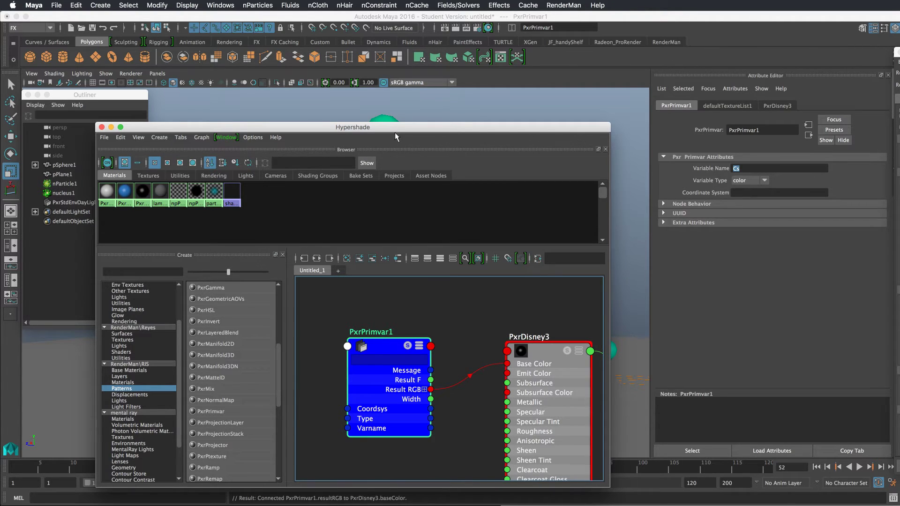
Step: Rename the PxrDisney3 material node as particleShader
drag(397, 132, 390, 221)
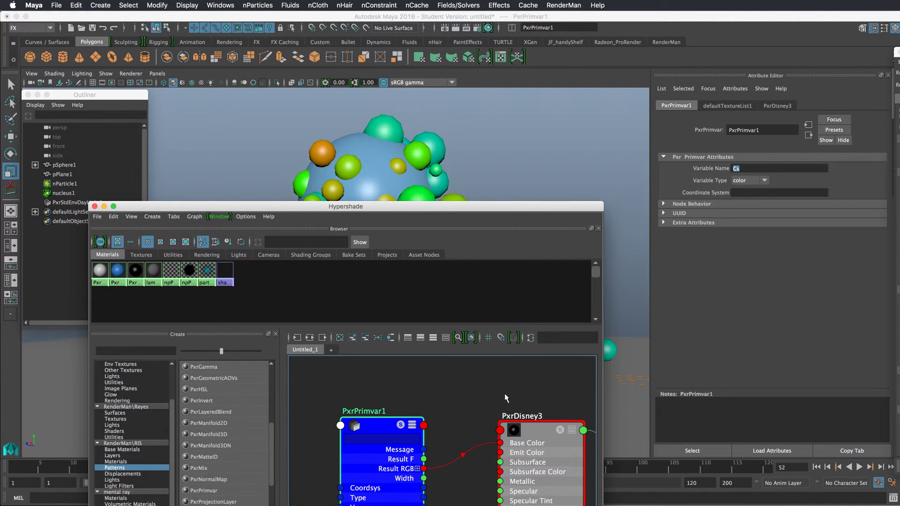
double_click(523, 418)
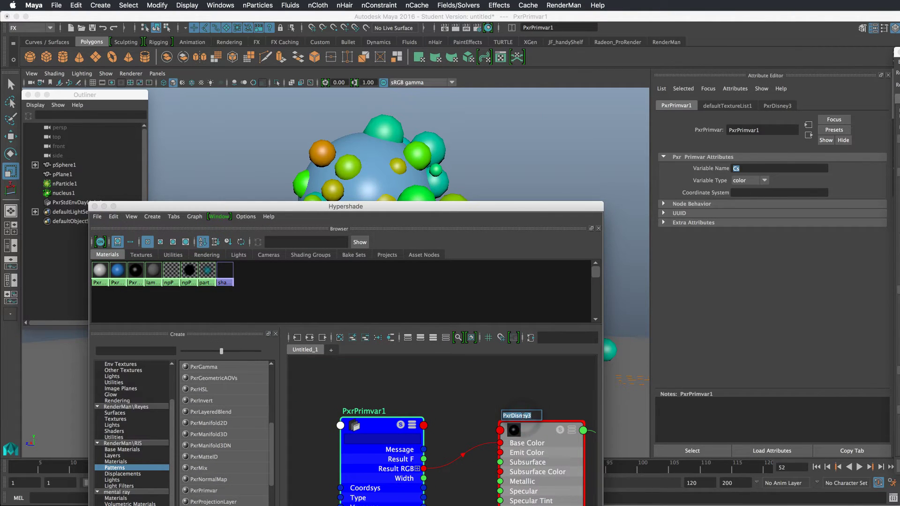
text(particleShader)
key(Return)
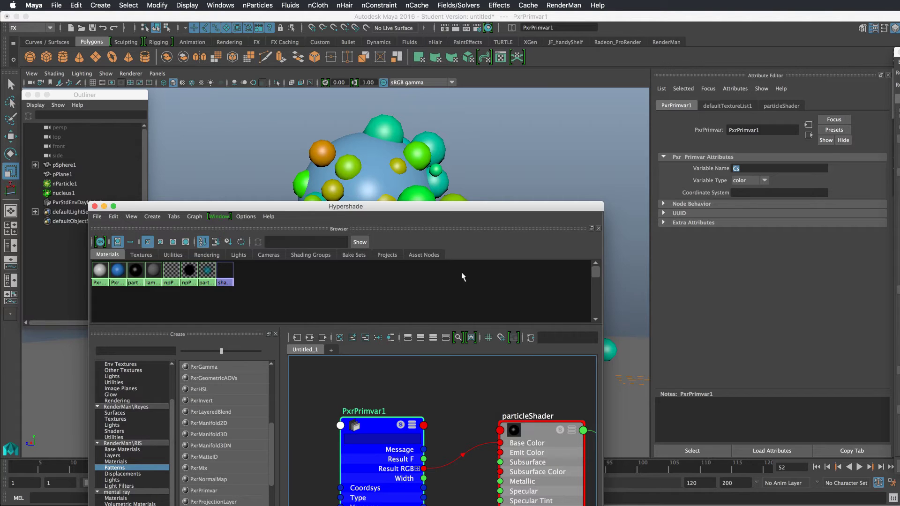
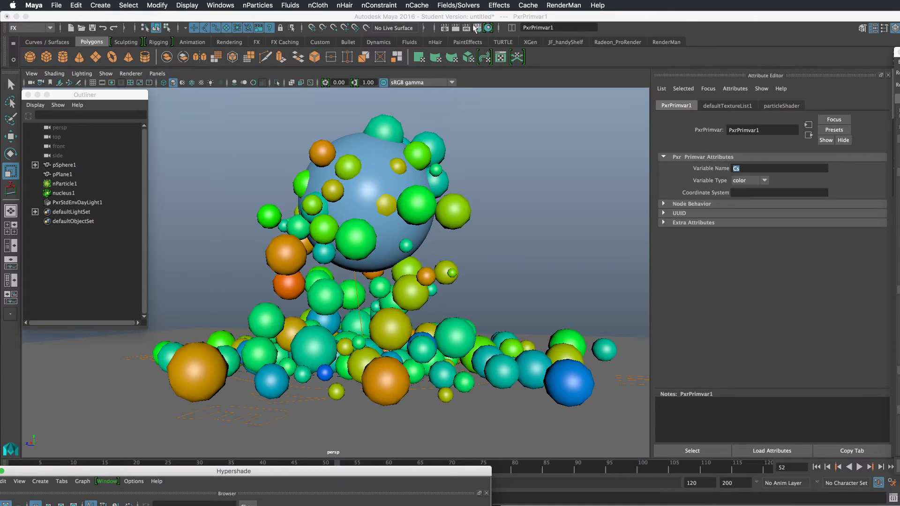
Step: Render the current frame with RenderMan to check the particle shading, and clear the render window from the viewport
click(456, 31)
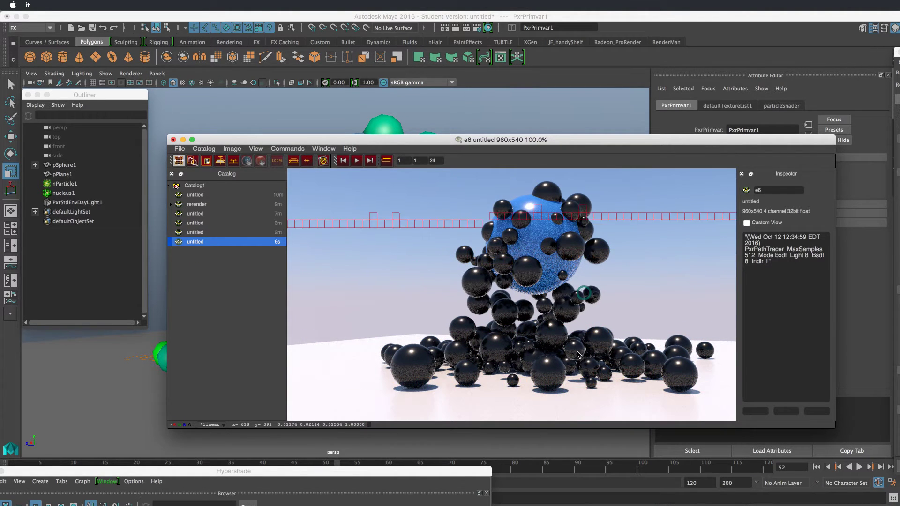
drag(600, 141, 796, 505)
Step: Set nParticle1's particle render type to Blobby Surface (s/w) and its threshold to 0
drag(588, 332, 572, 340)
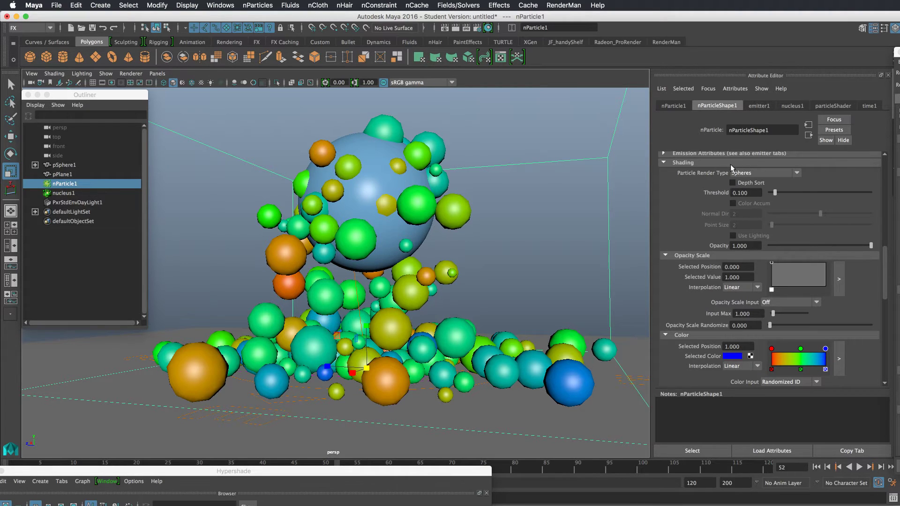
click(741, 173)
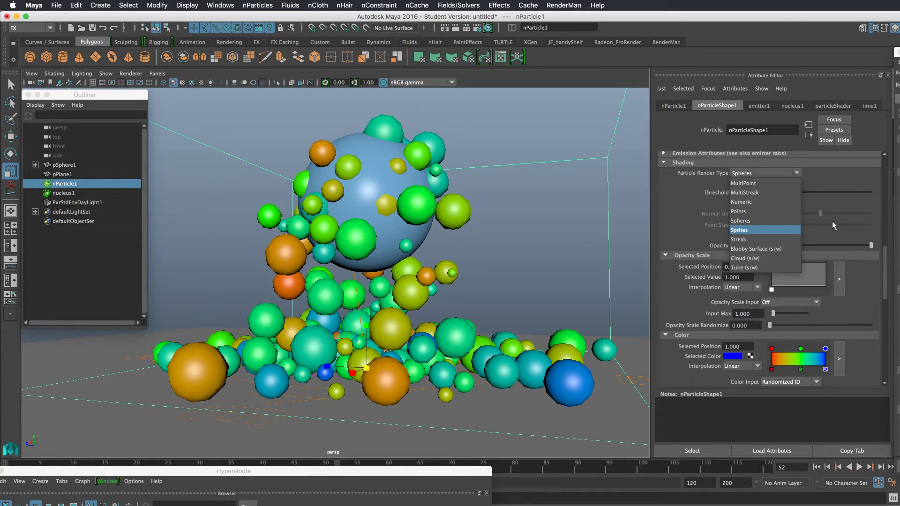
click(750, 250)
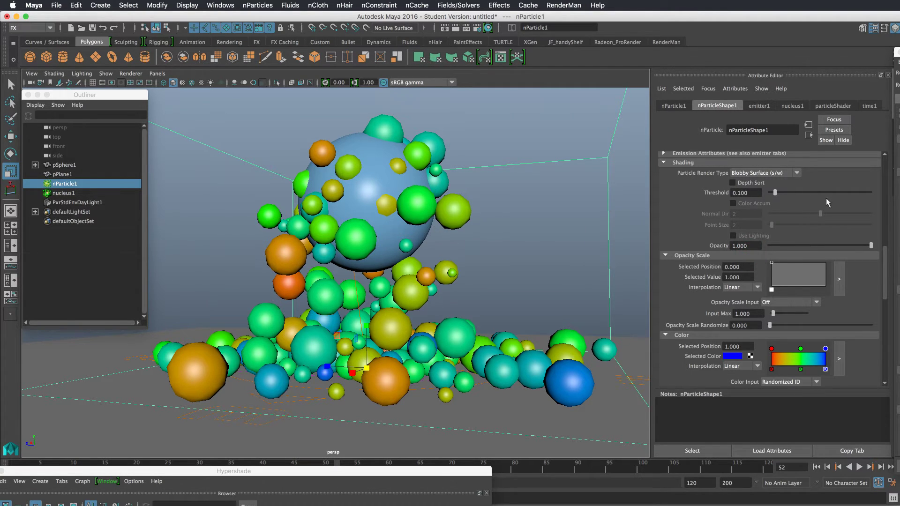
drag(776, 192, 772, 196)
Step: Render the frame again, compare the particle colours with the scene, and clear the render window and Hypershade out of view
drag(872, 505, 722, 119)
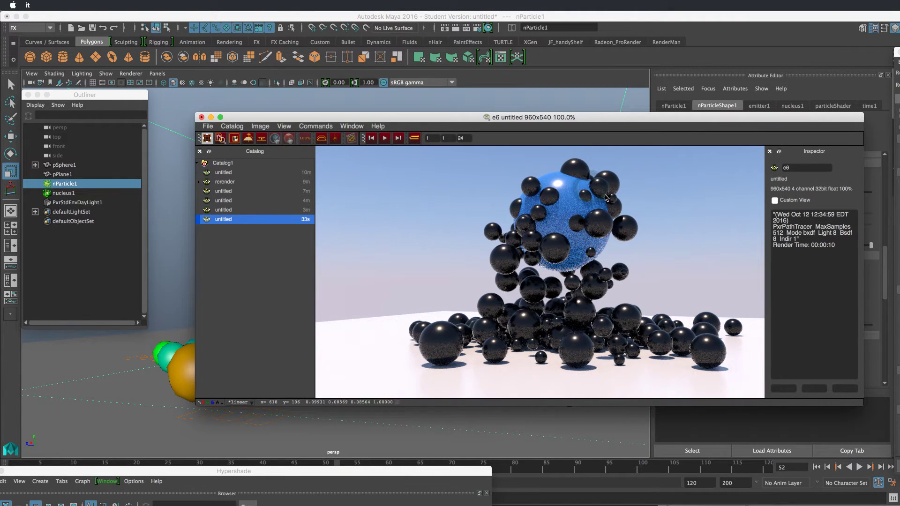
drag(546, 118, 524, 202)
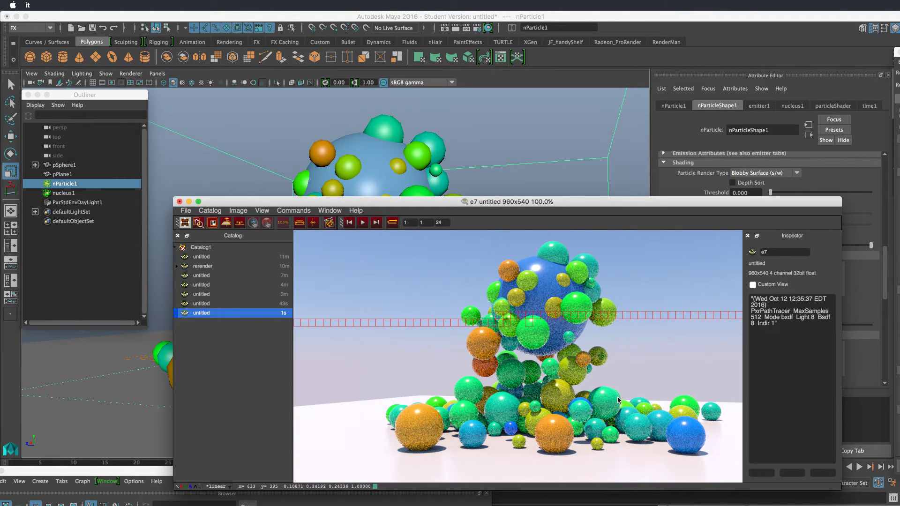
drag(586, 202, 490, 200)
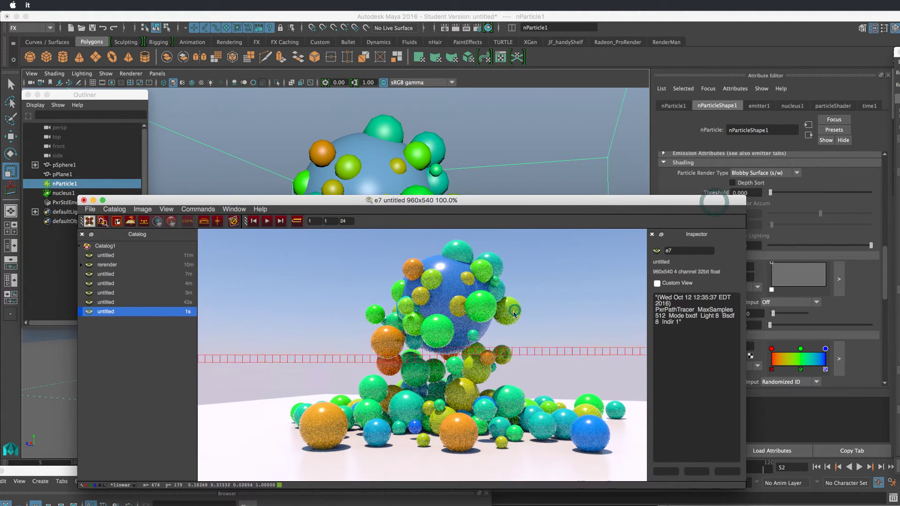
drag(538, 201, 458, 204)
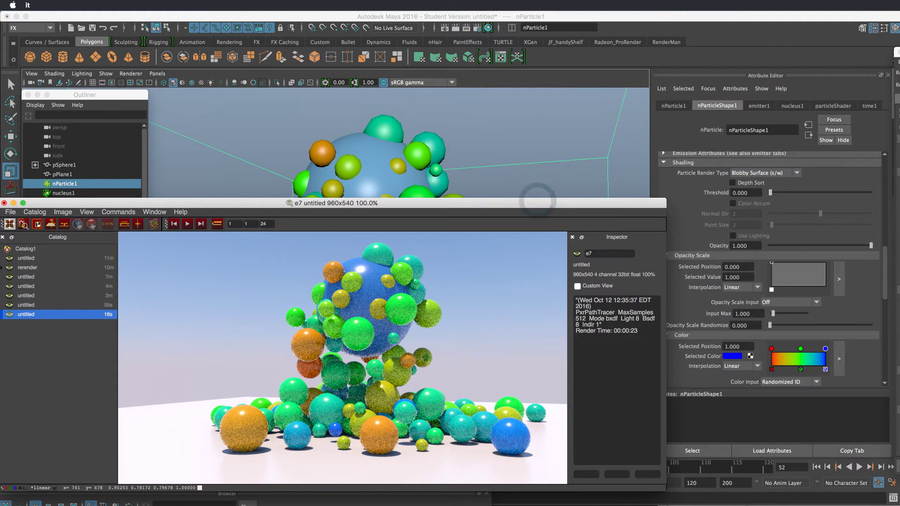
click(359, 504)
drag(361, 472, 359, 499)
drag(409, 205, 818, 505)
Step: Add a per-particle vector attribute named rmanCemit to nParticleShape1, with an initial state attribute
drag(886, 258, 888, 331)
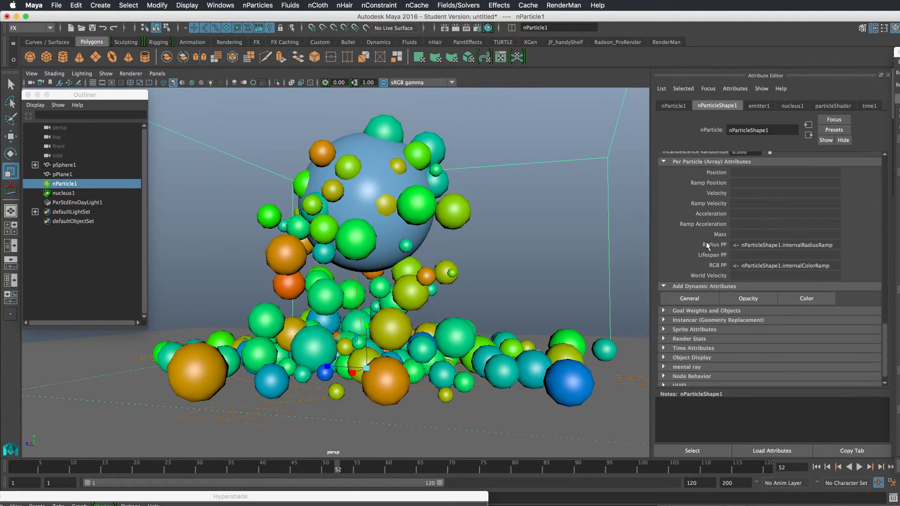
click(685, 297)
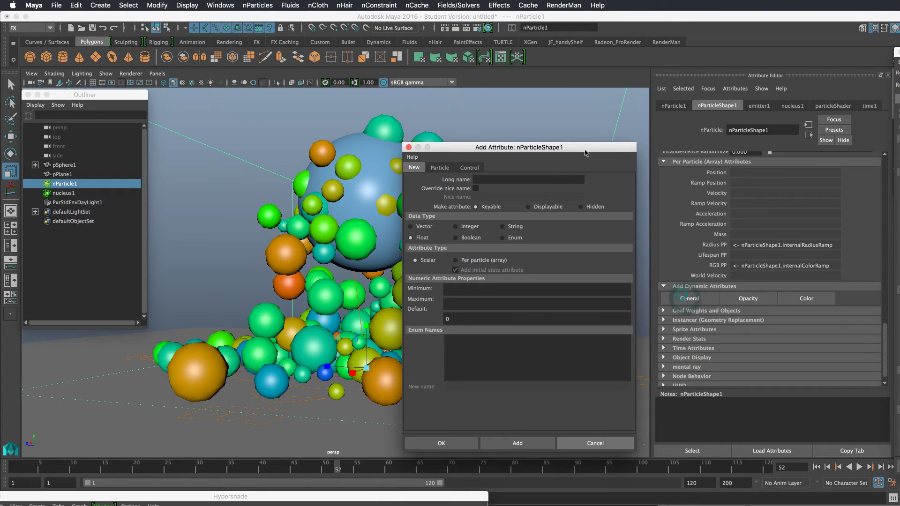
click(552, 178)
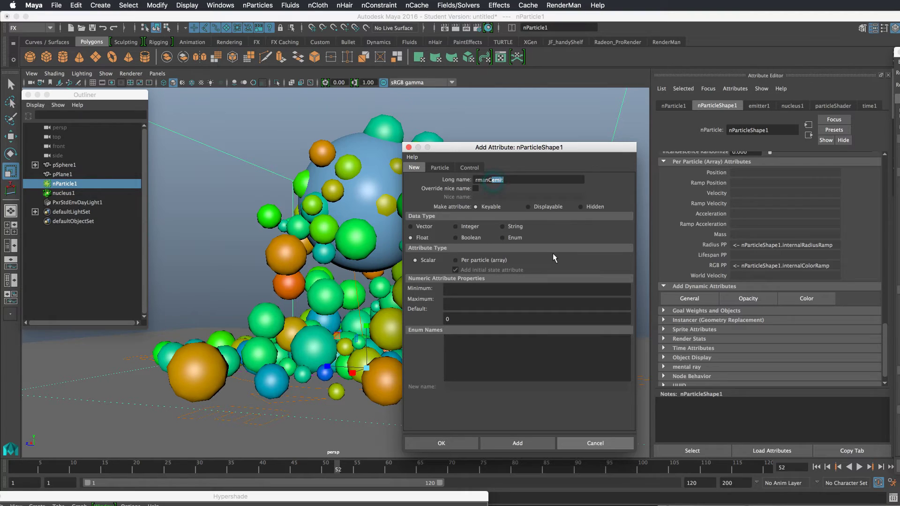
click(524, 182)
mouse_move(484, 180)
mouse_down()
mouse_move(475, 180)
mouse_move(501, 180)
mouse_move(492, 180)
mouse_up()
click(468, 259)
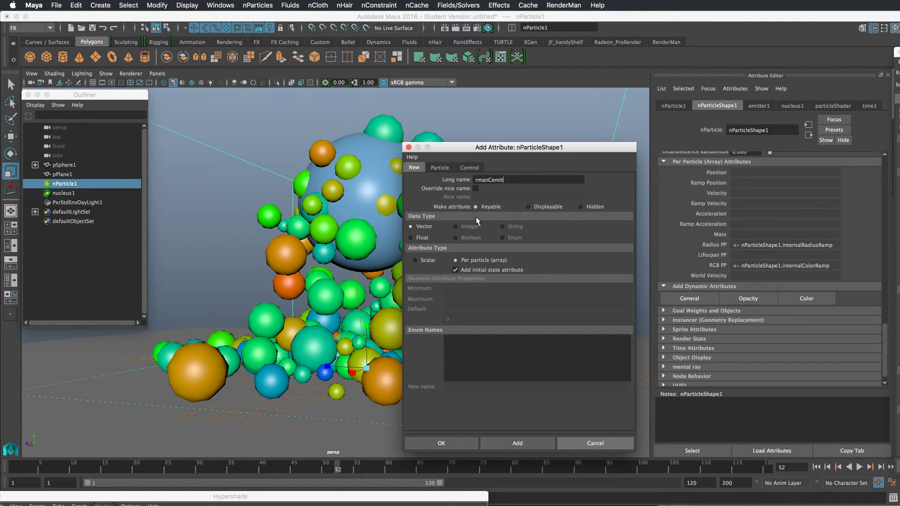
click(529, 443)
click(621, 444)
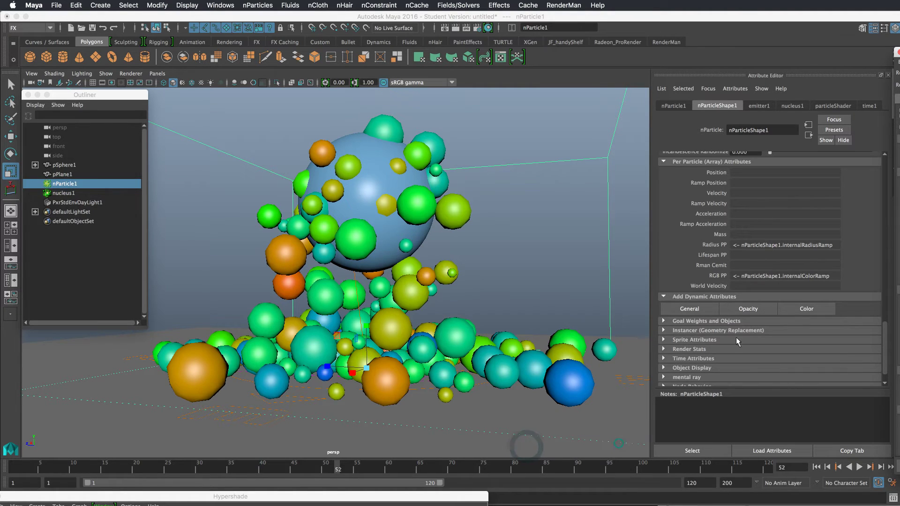
Step: Create a ramp on the per-particle Rman Cemit attribute and open that ramp for editing
right_click(738, 264)
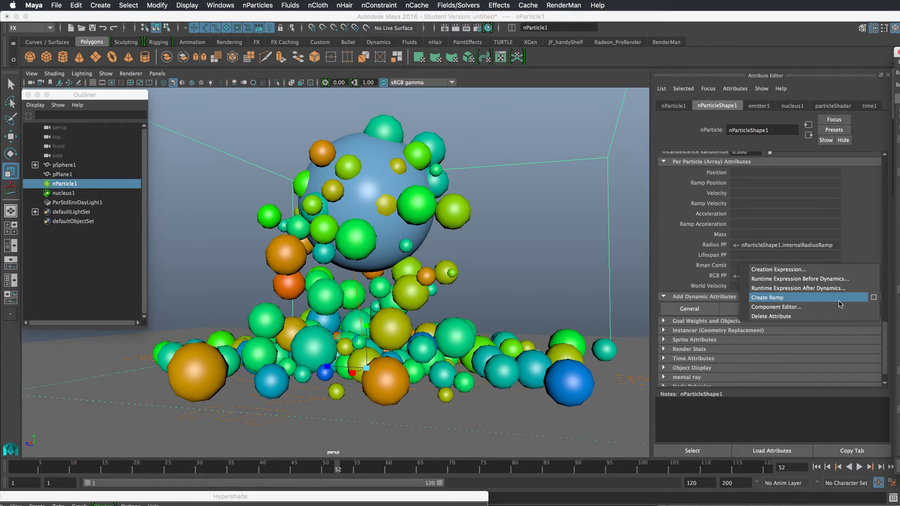
click(840, 304)
right_click(746, 266)
mouse_move(777, 274)
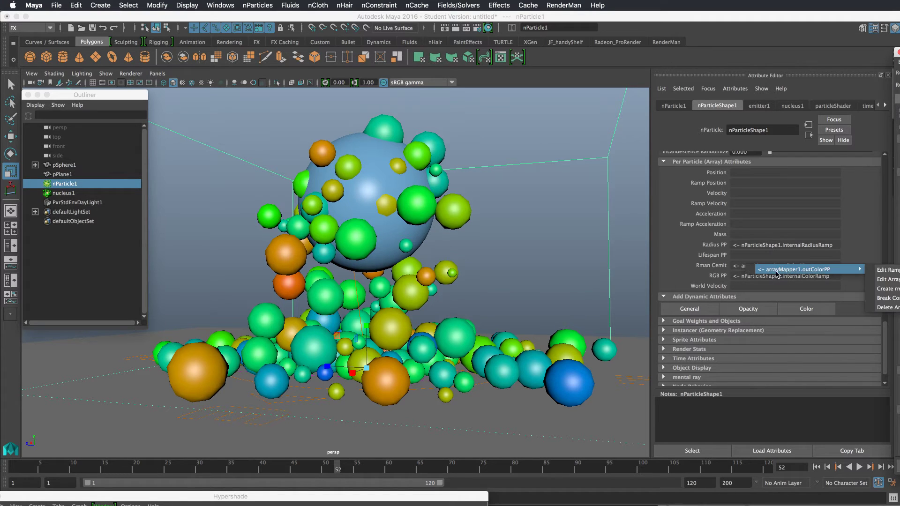
click(883, 271)
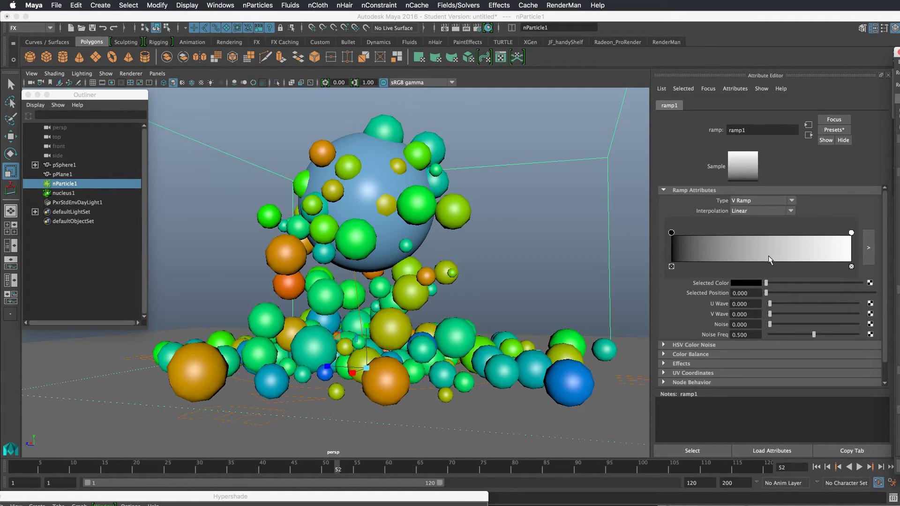
Step: Put the ramp's white marker at about 0.102 with a black marker beyond it, and set the white marker's colour to HSV 37.241, 0.841, 5
drag(851, 233, 690, 233)
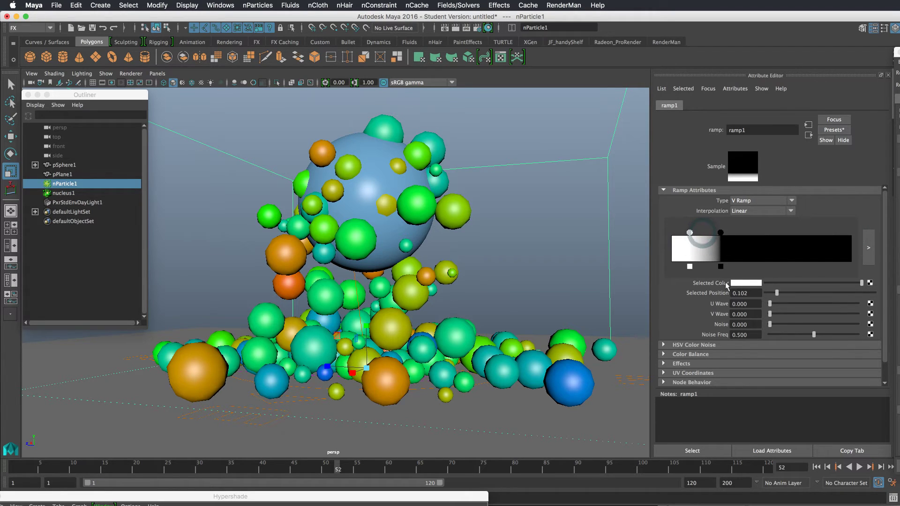
click(740, 283)
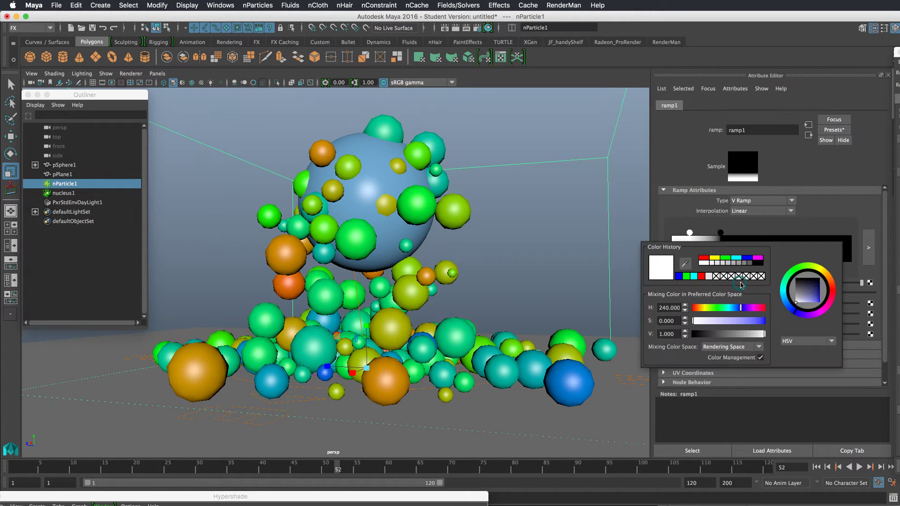
click(715, 258)
drag(706, 308, 702, 308)
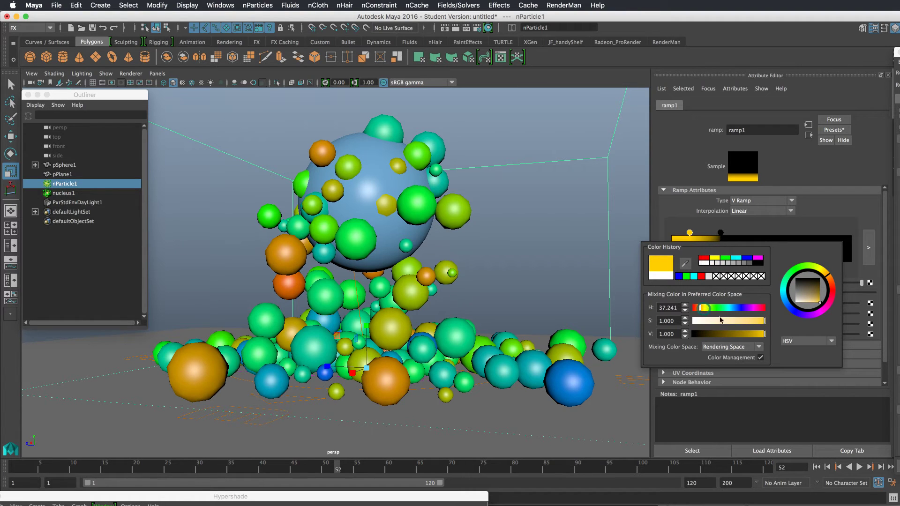
click(754, 335)
click(755, 321)
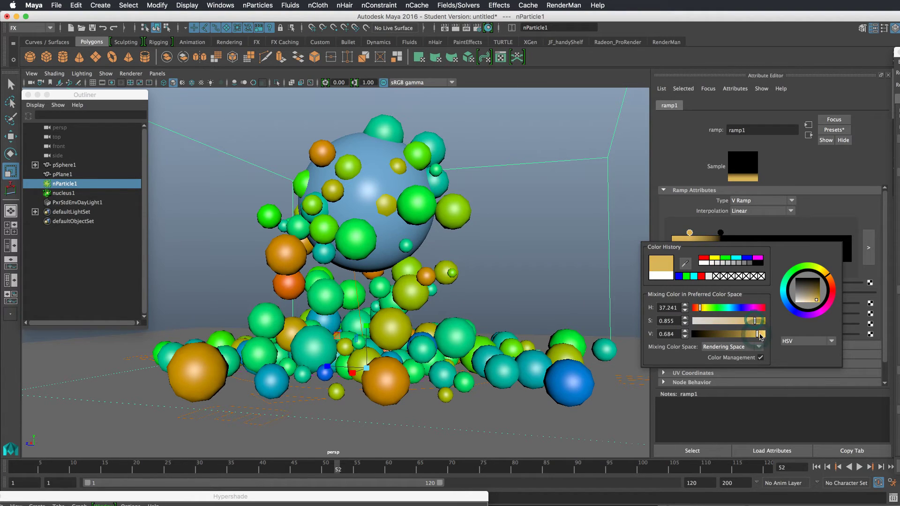
drag(755, 334, 762, 333)
click(754, 321)
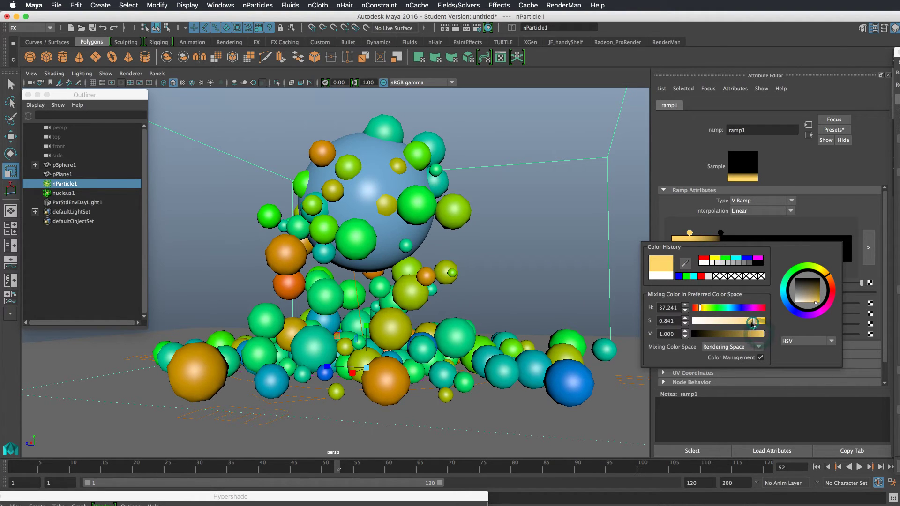
double_click(677, 336)
text(5)
key(Return)
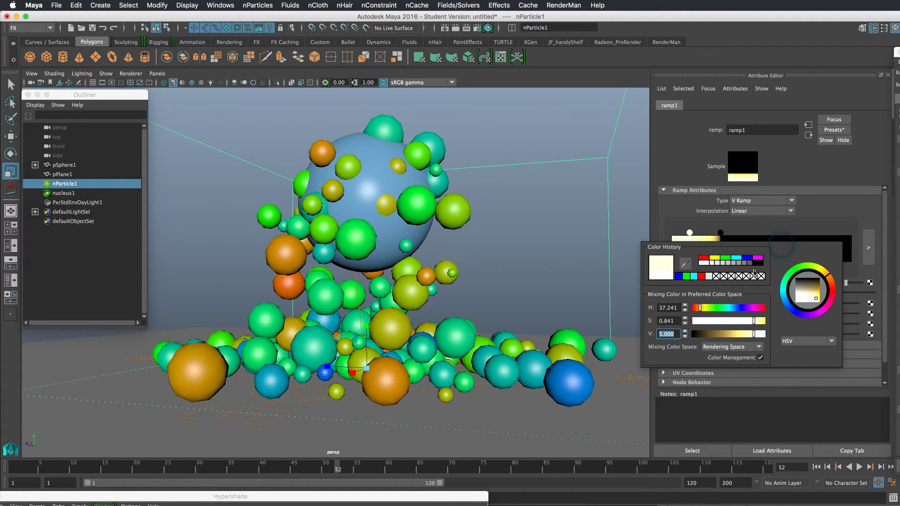
Step: Set the ramp's interpolation to Exponential Down, with the black marker at about 0.279 and the bright marker at about 0.070
click(720, 232)
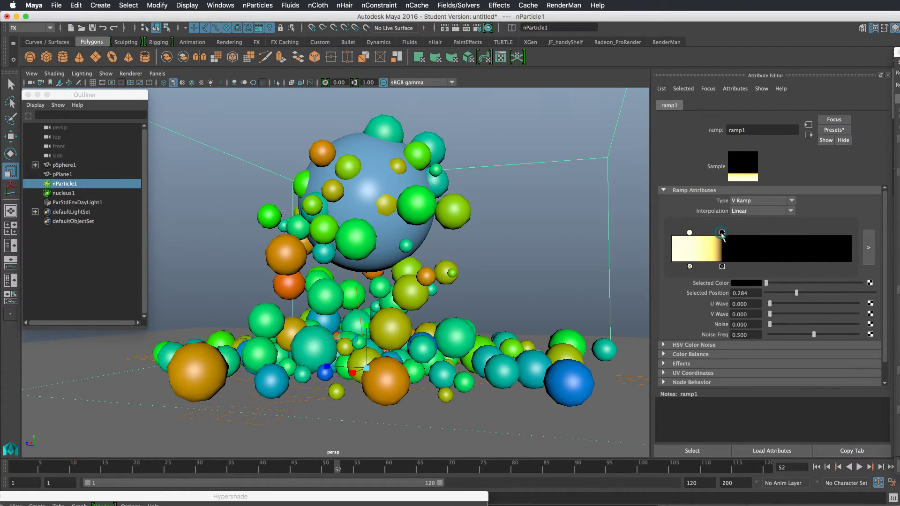
click(747, 211)
click(750, 252)
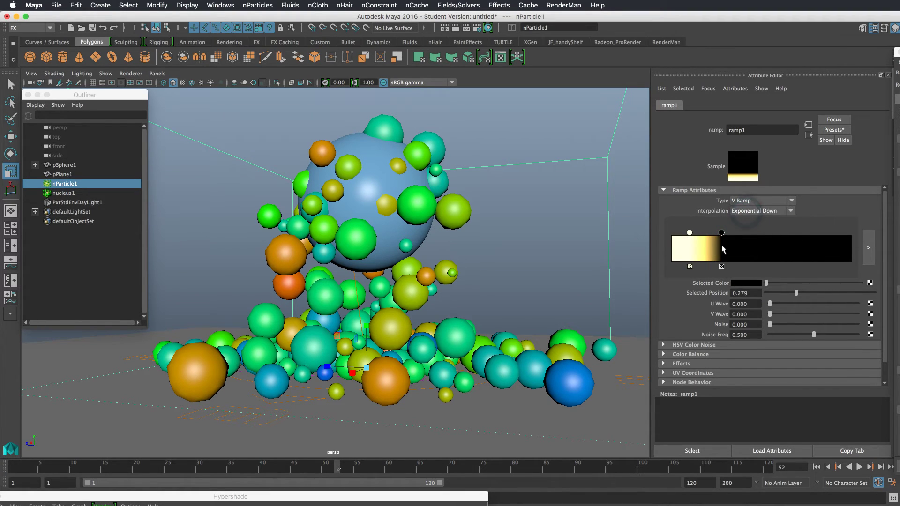
drag(689, 233, 685, 233)
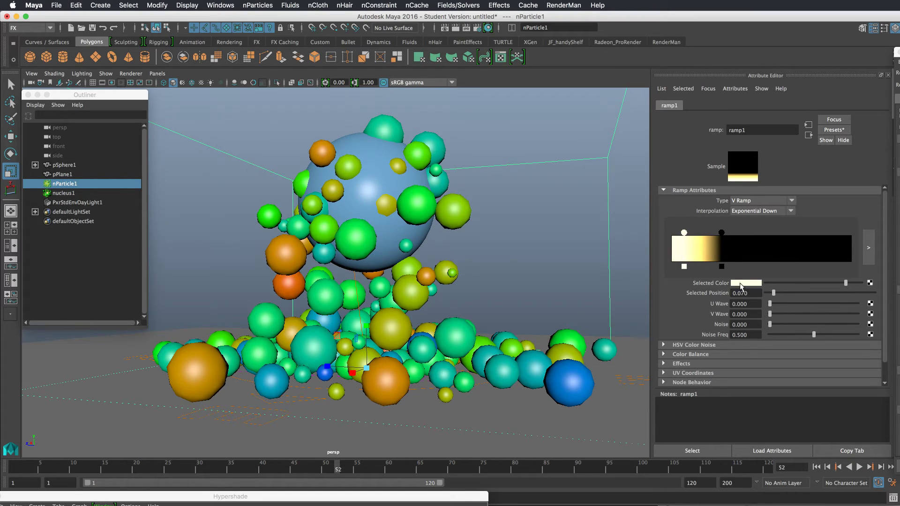
Step: Select the nParticle object and replay the simulation from the start to frame 40
click(470, 209)
click(816, 467)
click(860, 467)
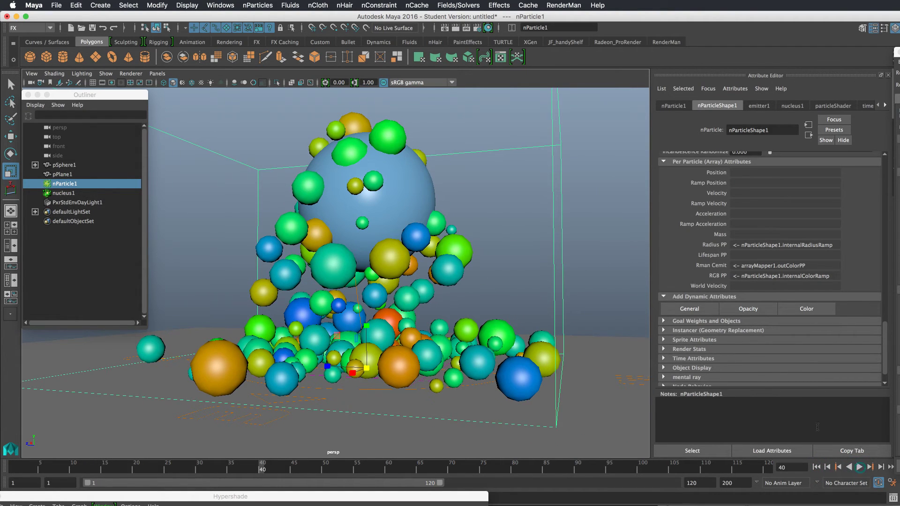
Step: Select four individual particles beside the large sphere and examine their rmanCemit values in the Component Editor's particle data
right_drag(457, 250, 457, 230)
drag(483, 232, 434, 289)
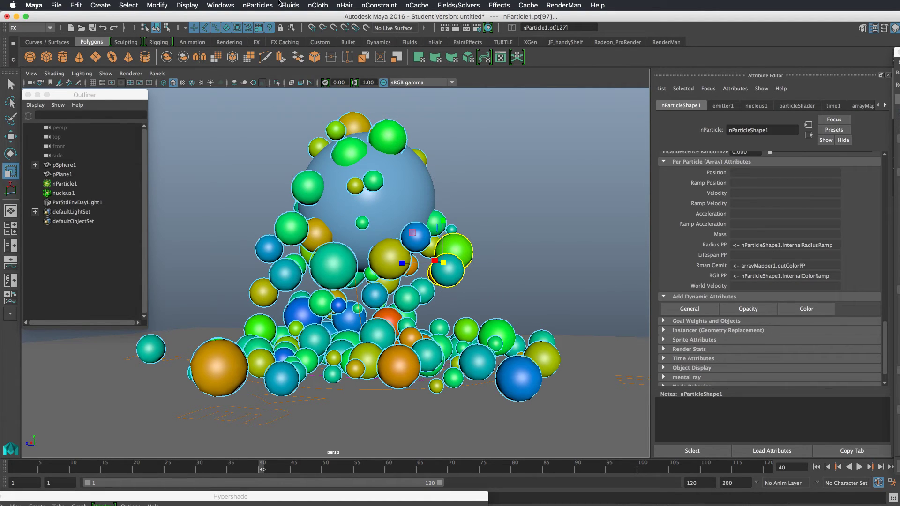
click(258, 6)
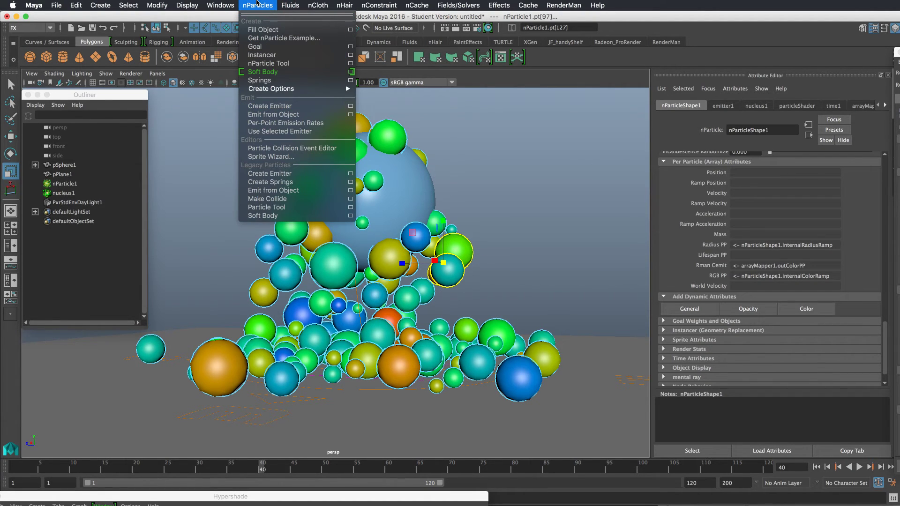
mouse_move(220, 5)
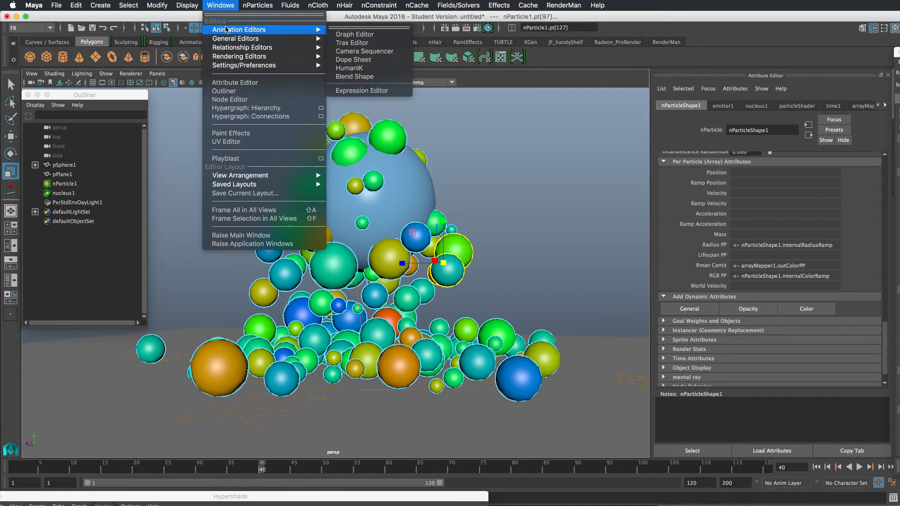
mouse_move(236, 39)
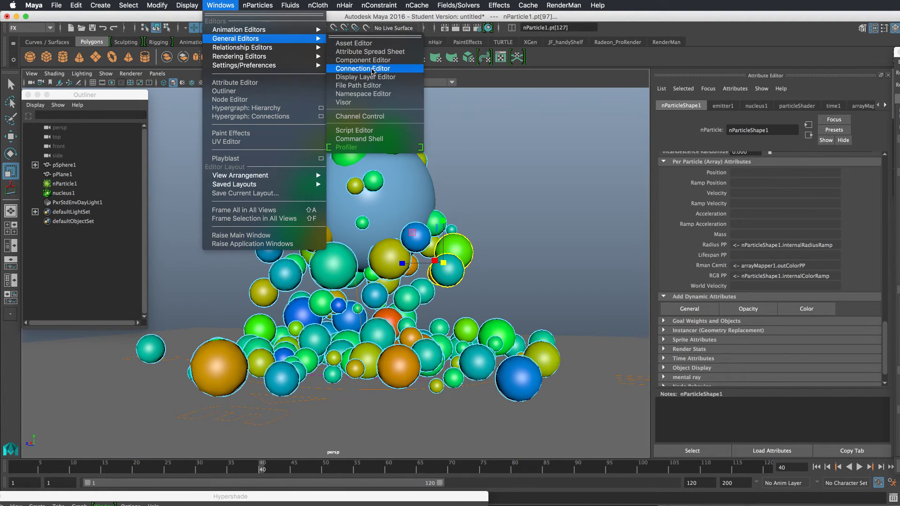
click(370, 60)
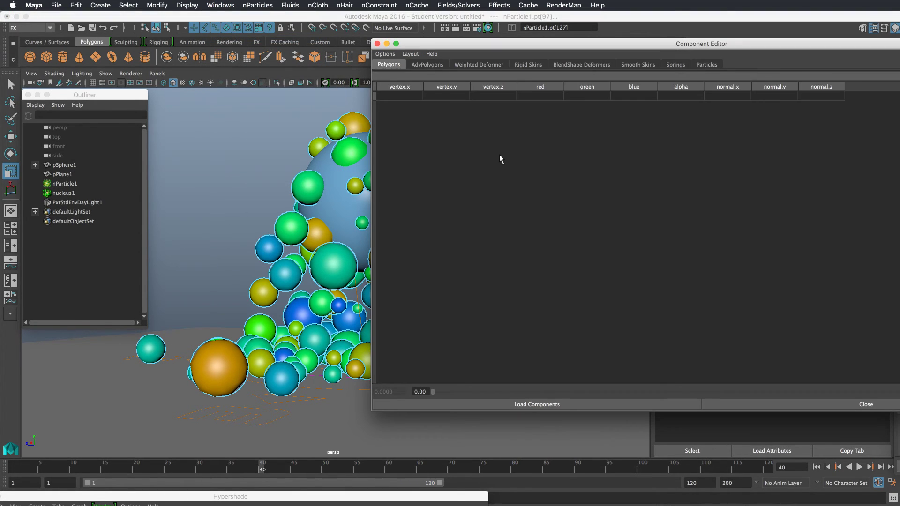
click(703, 65)
drag(724, 44, 451, 91)
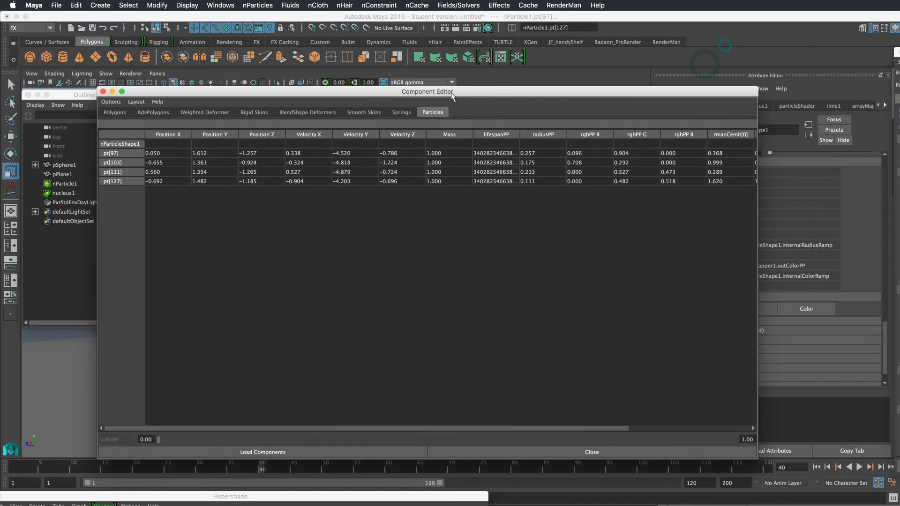
drag(595, 426, 746, 419)
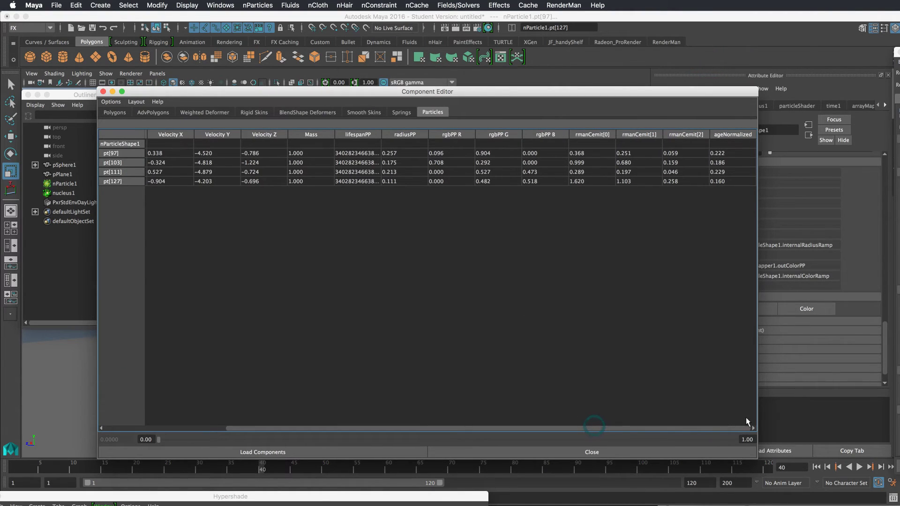
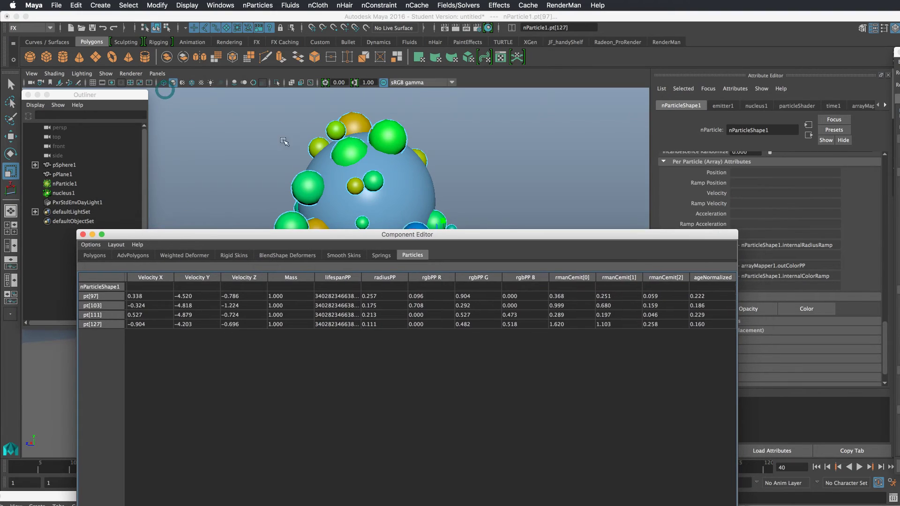
Step: Select a single particle at the top of the large sphere, examine its rmanCemit values, close the Component Editor and clear the selection
click(381, 145)
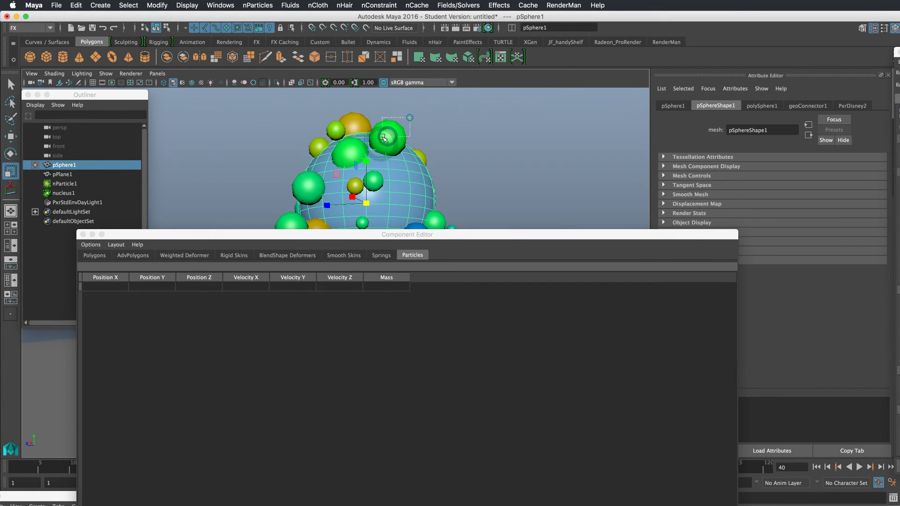
shift+click(383, 136)
click(408, 118)
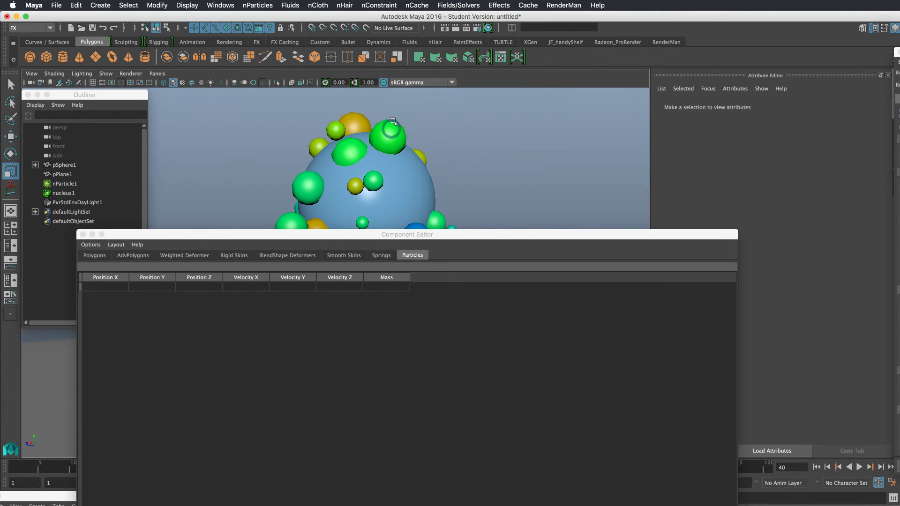
right_drag(392, 125, 392, 96)
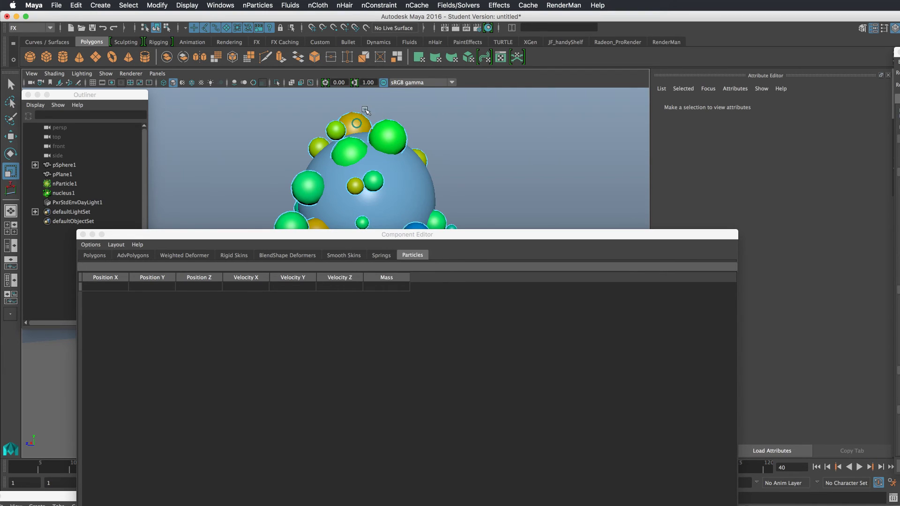
drag(347, 128, 347, 129)
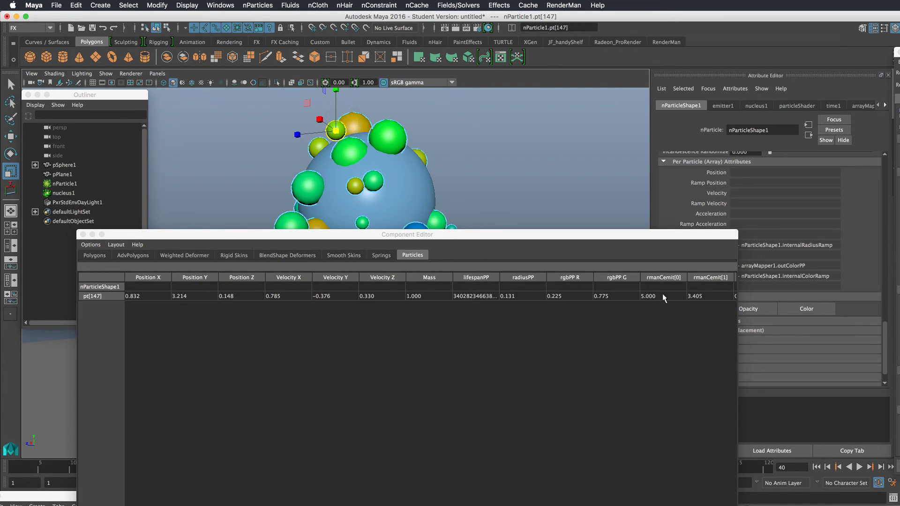
click(407, 375)
scroll(407, 375, right, 4)
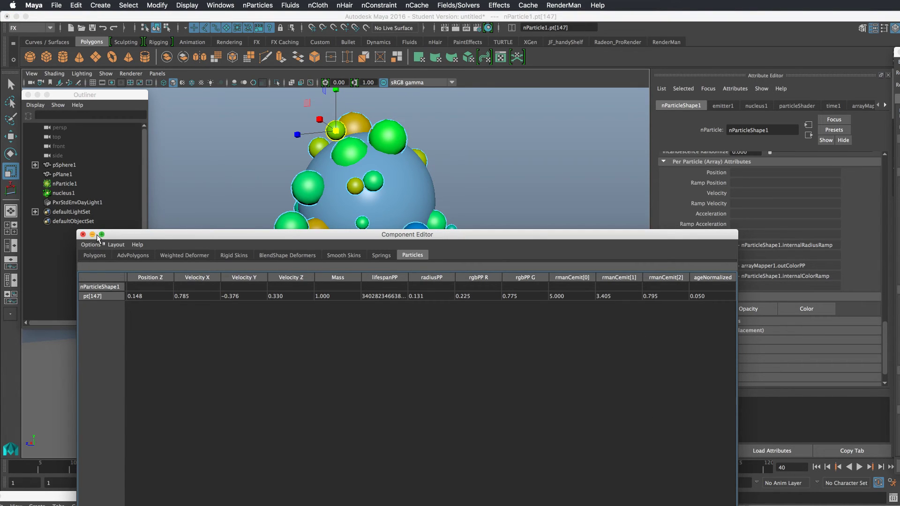
click(83, 235)
right_drag(388, 130, 439, 114)
click(478, 218)
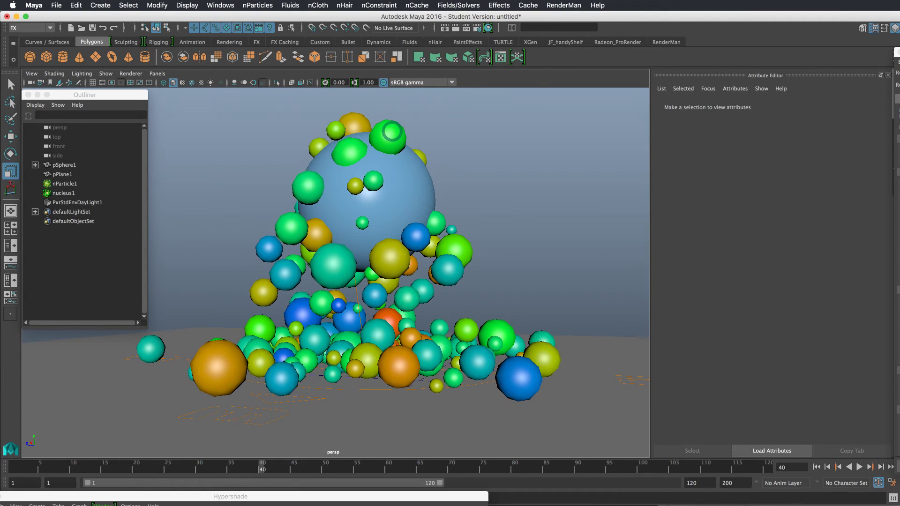
Step: Create a second PxrPrimvar pattern node in the Hypershade and place it below the first one, beside particleShader
drag(397, 496, 579, 120)
drag(442, 343, 441, 310)
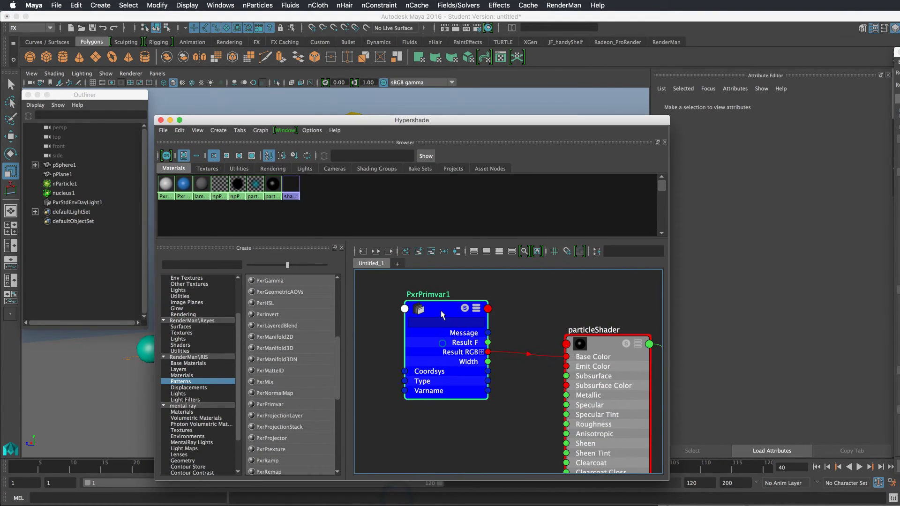
click(440, 310)
click(281, 405)
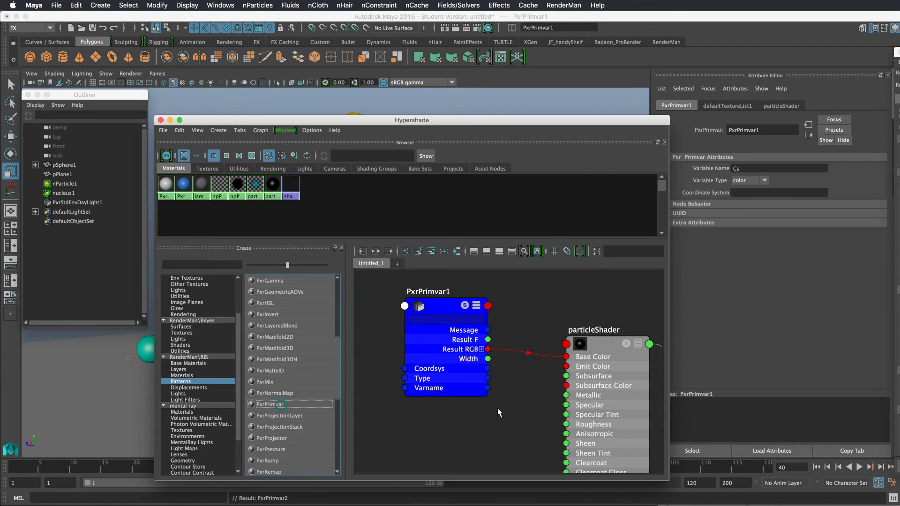
alt+right_drag(501, 410, 411, 399)
alt+right_drag(559, 386, 474, 373)
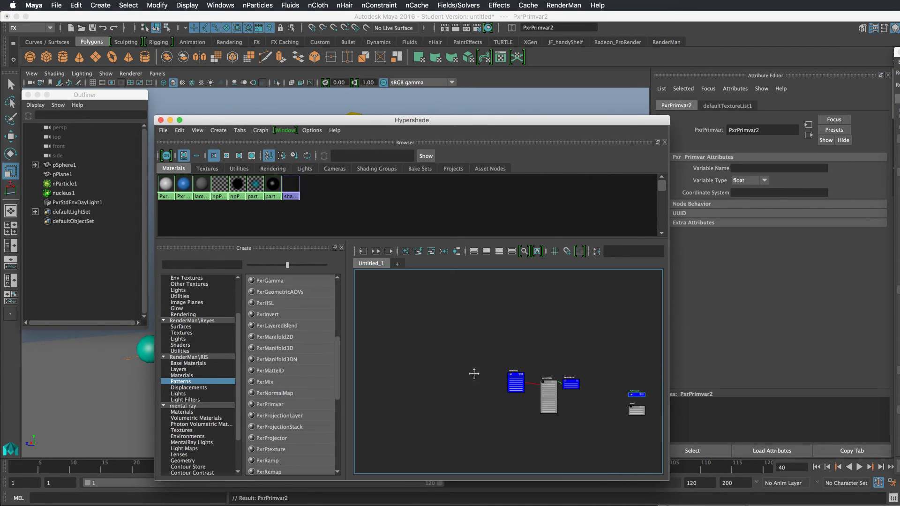
drag(625, 381, 497, 396)
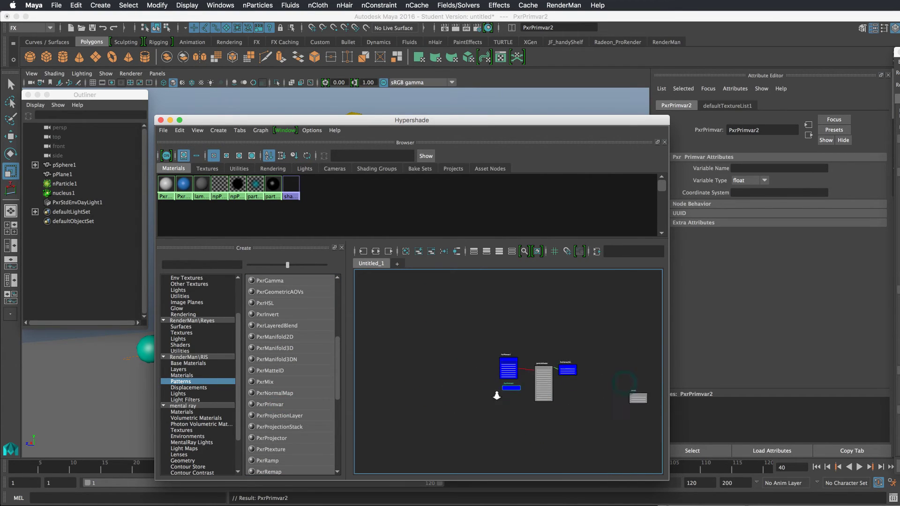
scroll(496, 395, up, 8)
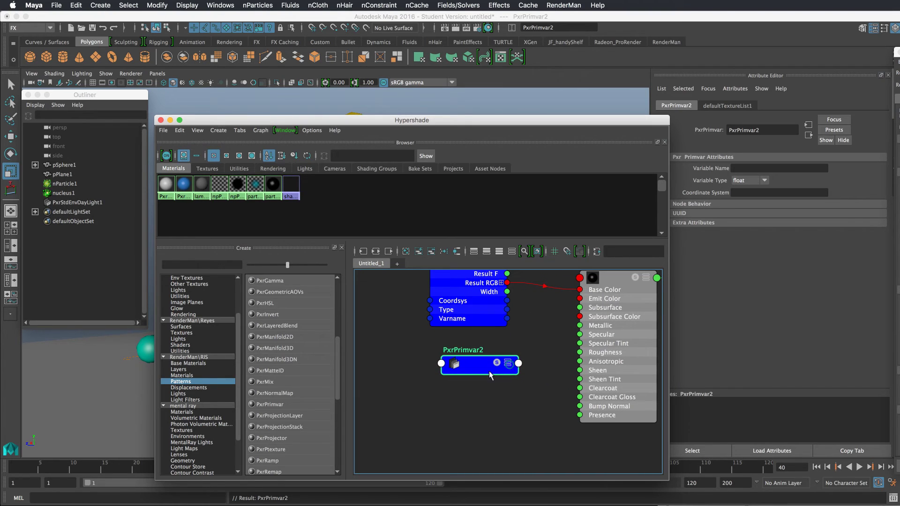
drag(490, 375, 468, 375)
Step: Expand the new PxrPrimvar node's attributes and connect its Result RGB to particleShader's Emit Color
click(486, 362)
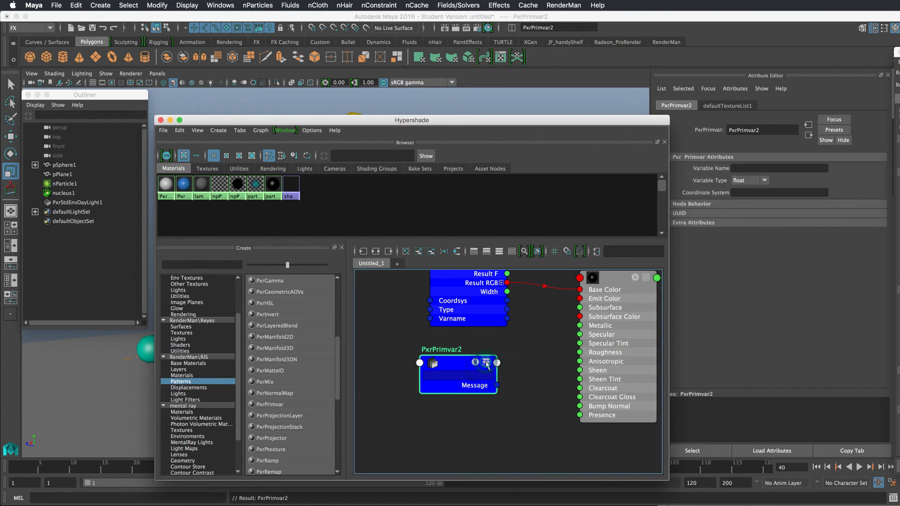
click(487, 363)
drag(521, 396, 580, 300)
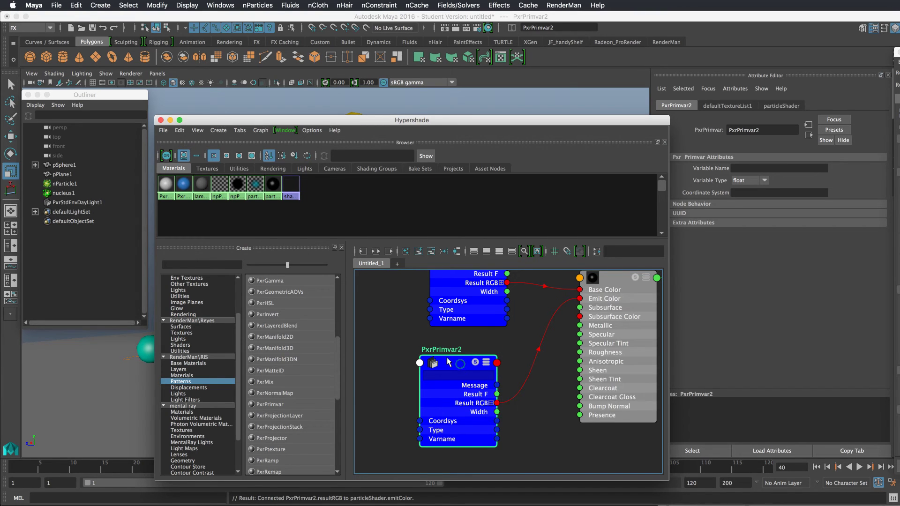
drag(448, 362, 433, 356)
Step: Set the new PxrPrimvar node's variable type to color and its variable name to emit
click(759, 180)
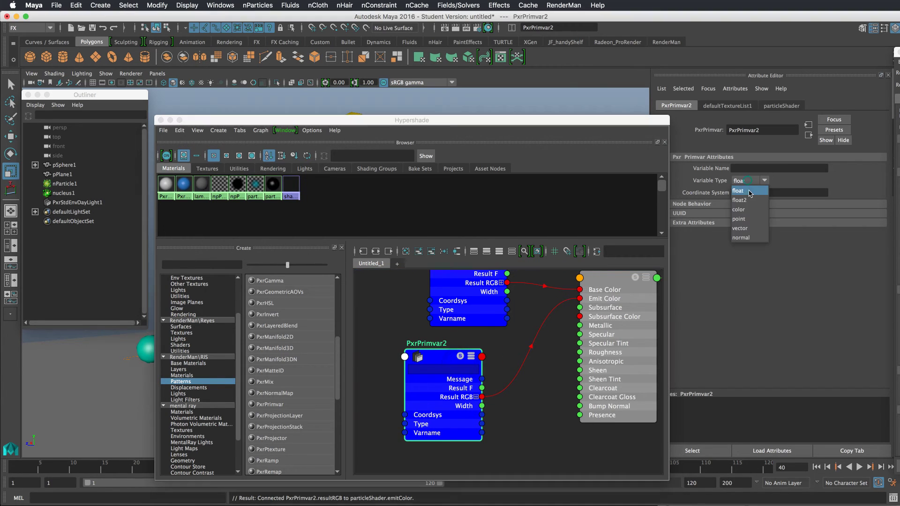
click(750, 214)
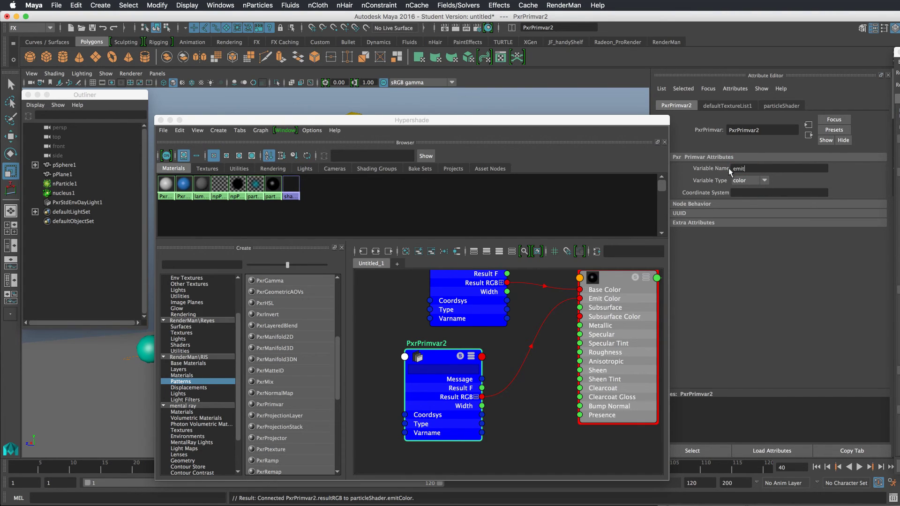
key(Return)
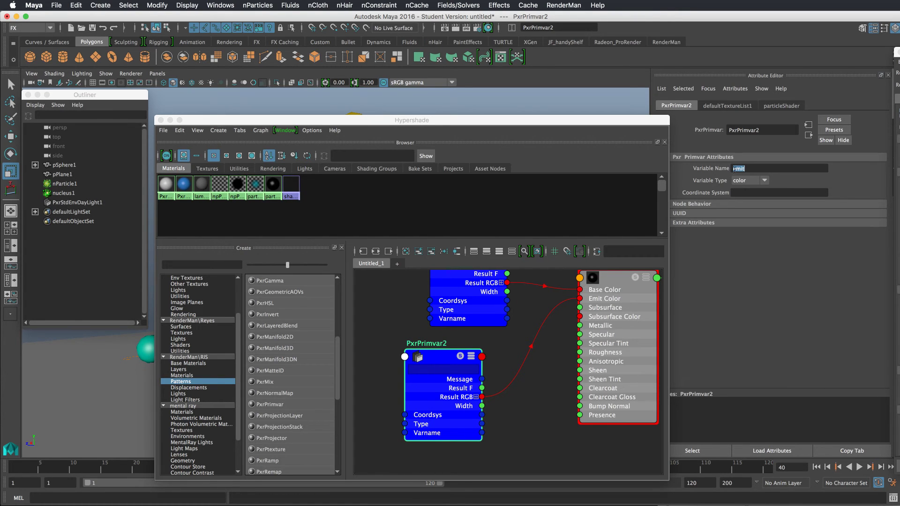
Step: Move the Hypershade out of the way and render the perspective view at frame 52
double_click(599, 123)
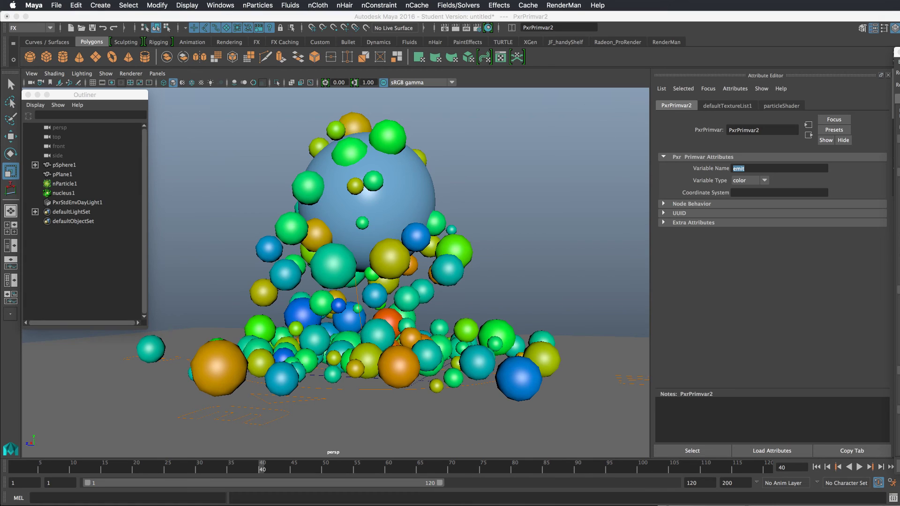
click(703, 505)
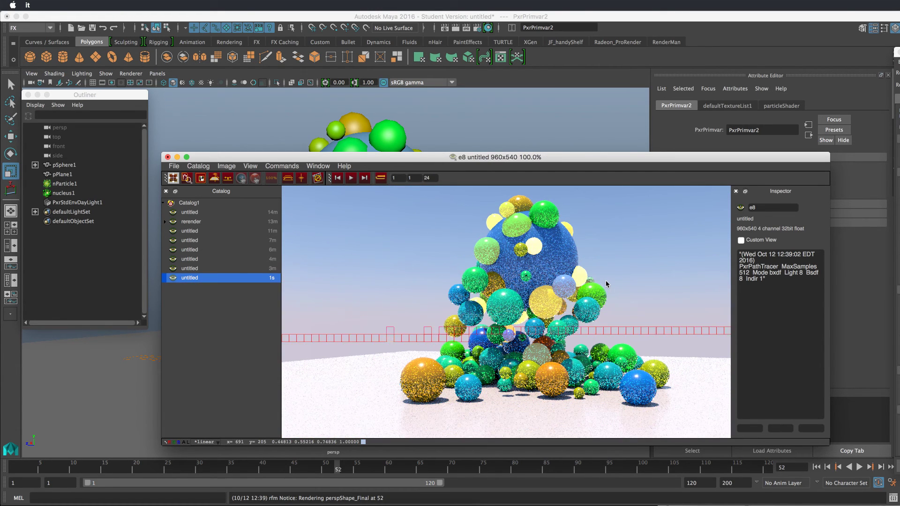
drag(626, 157, 624, 185)
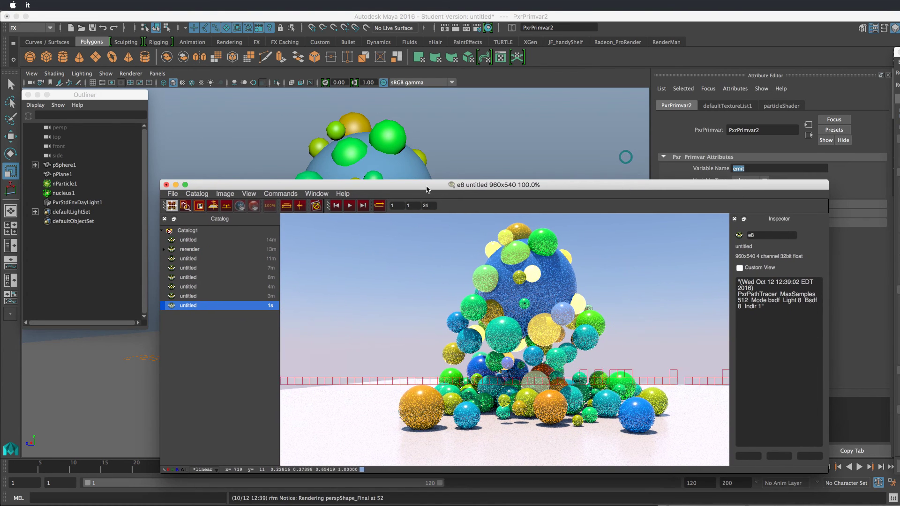
Step: Set the exposure of the PxrStdEnvDayLight1 light to 0.25
click(105, 202)
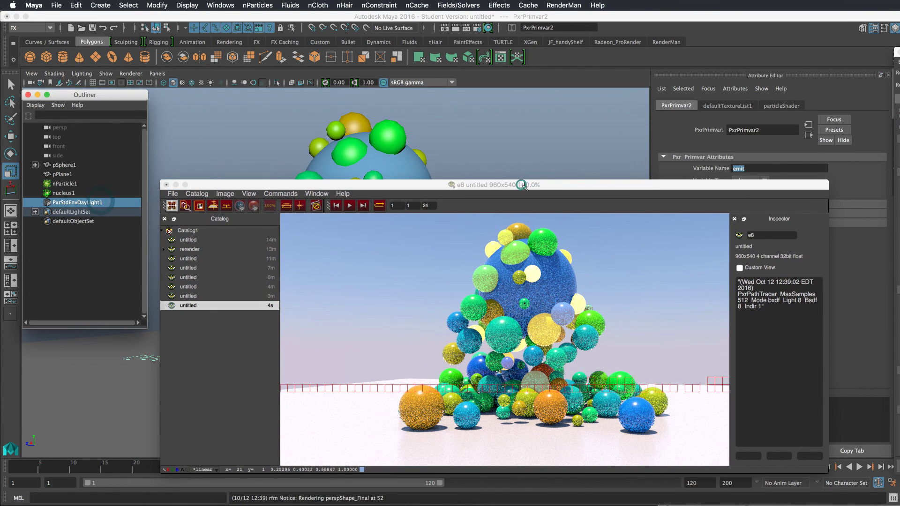
drag(737, 186, 588, 185)
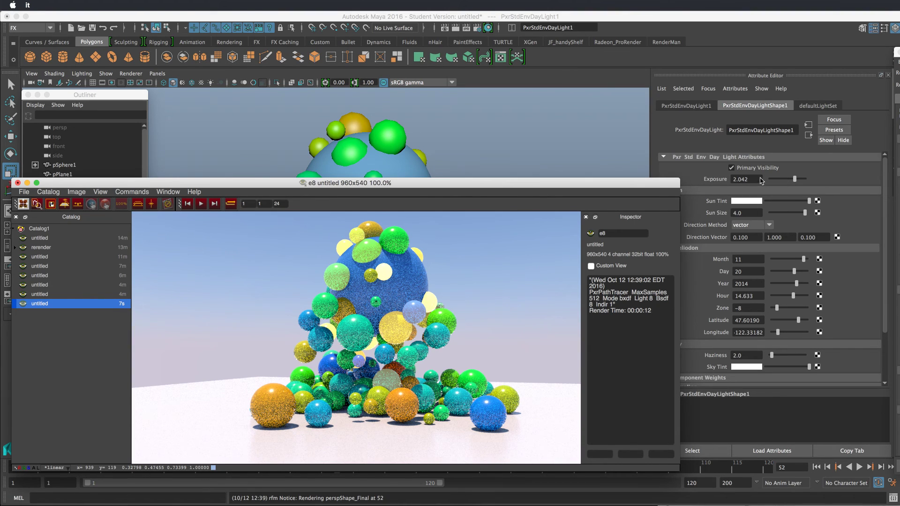
drag(760, 178, 711, 176)
text(.25)
key(Return)
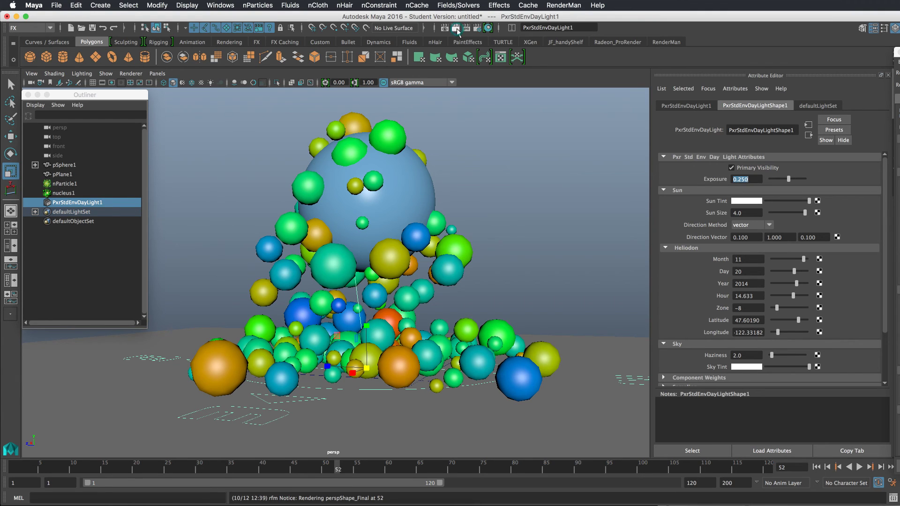
Step: Render frame 52 again with the dimmed daylight and place the render window in the centre of the screen
click(488, 27)
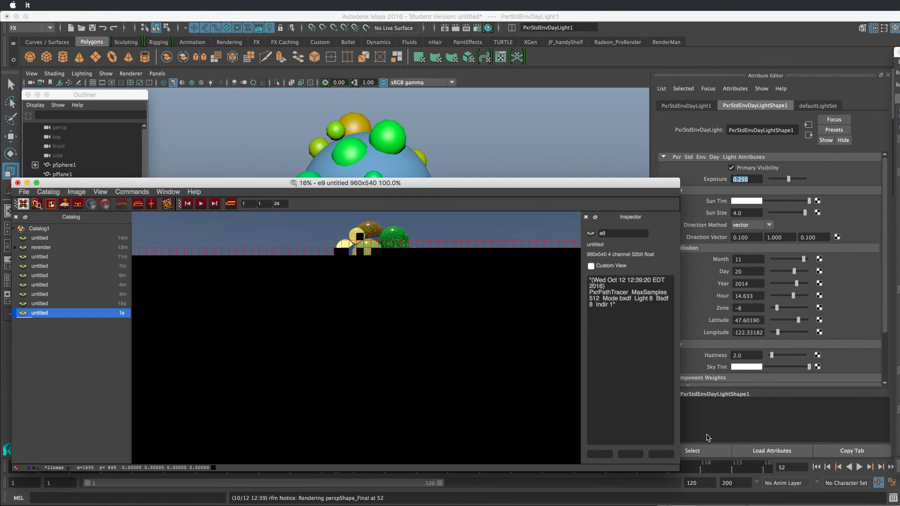
drag(471, 187, 566, 149)
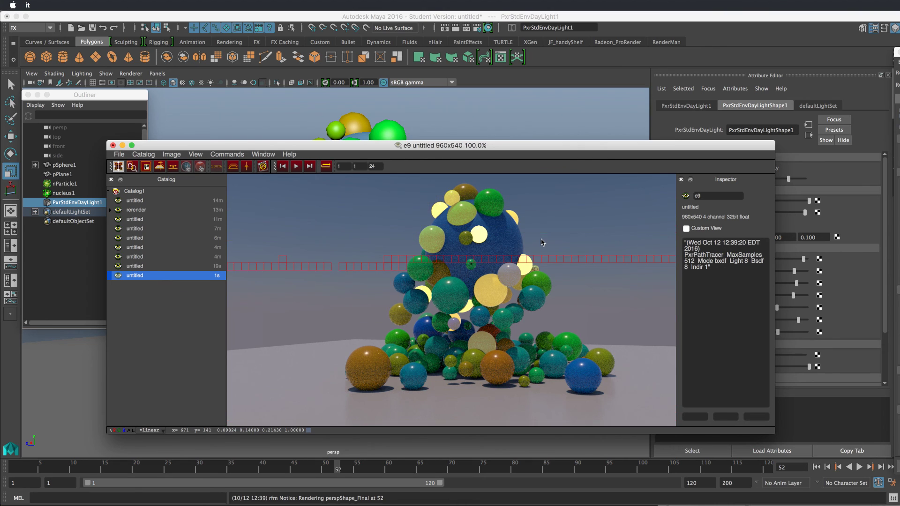
click(665, 148)
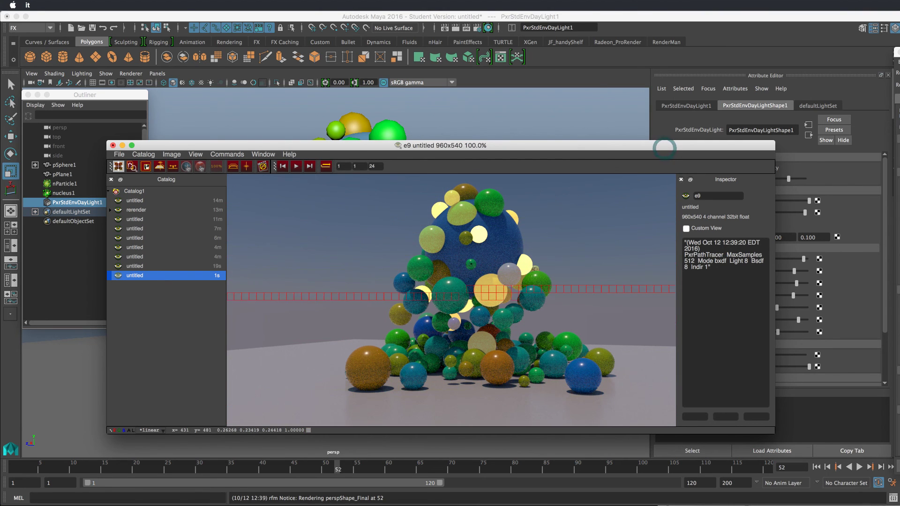
Step: Bring back the Hypershade and examine PxrPrimvar2's variable settings and its connection to Emit Color
drag(331, 505, 526, 237)
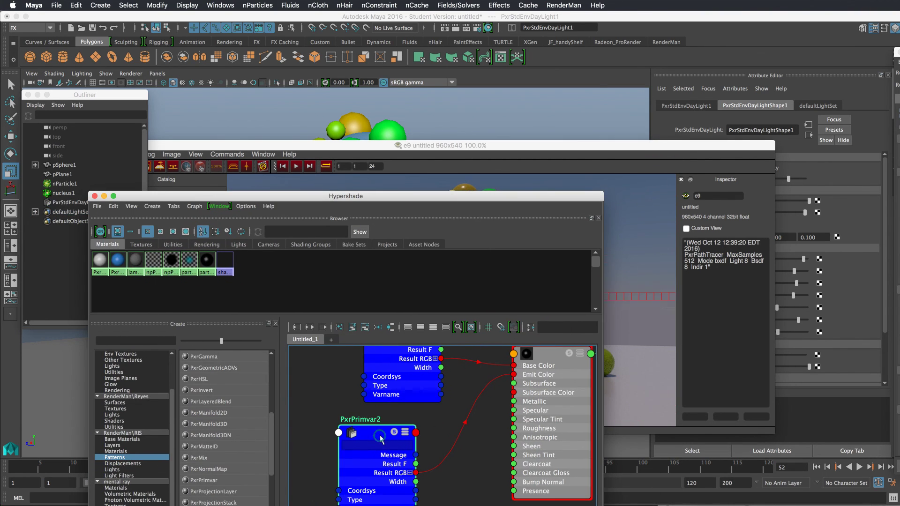
drag(711, 148, 538, 140)
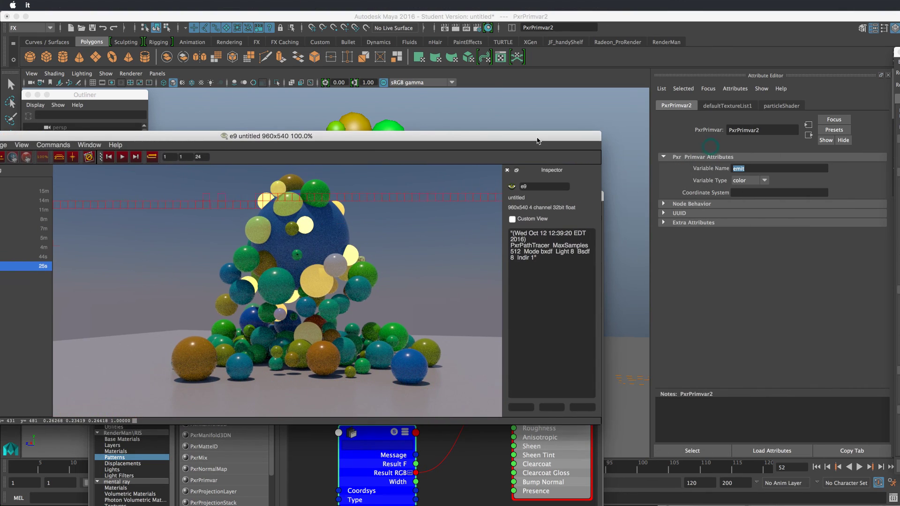
click(504, 492)
click(387, 433)
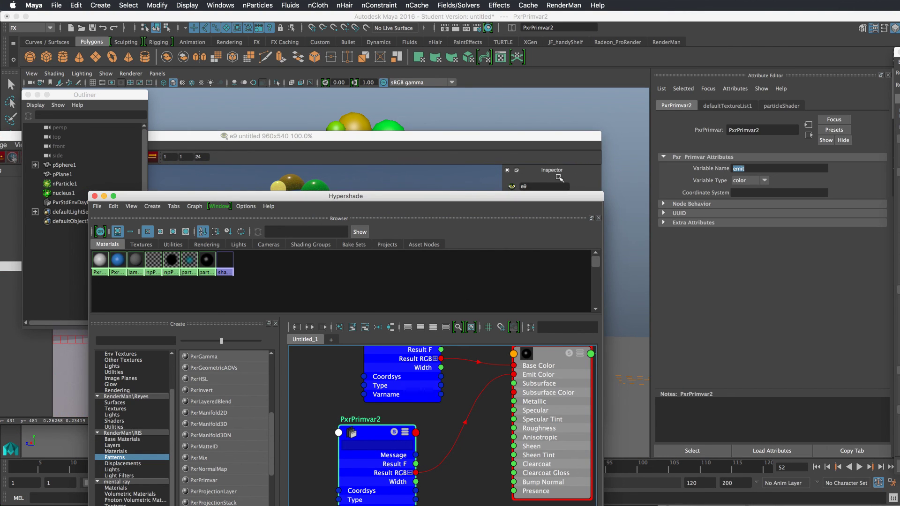
Step: Select the nParticle object to review its per-particle attributes, lower the Hypershade, and switch back to the rendered image
click(384, 117)
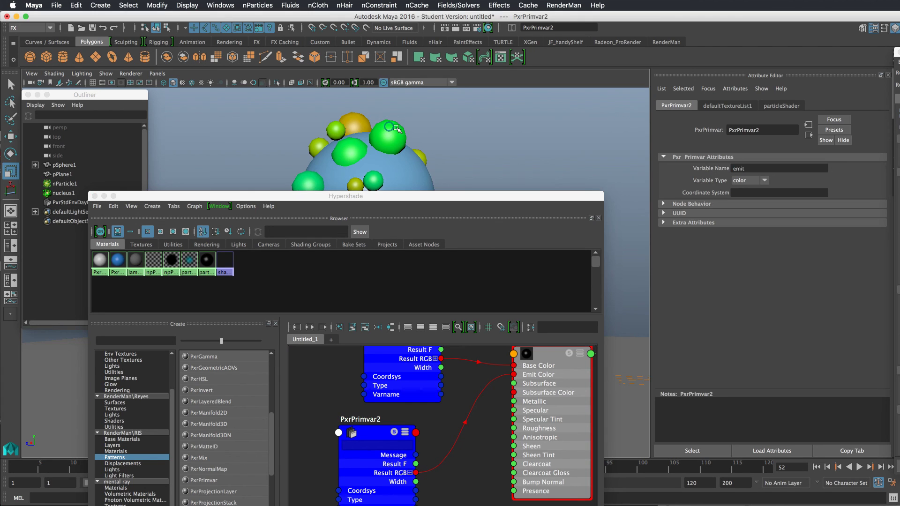
click(369, 112)
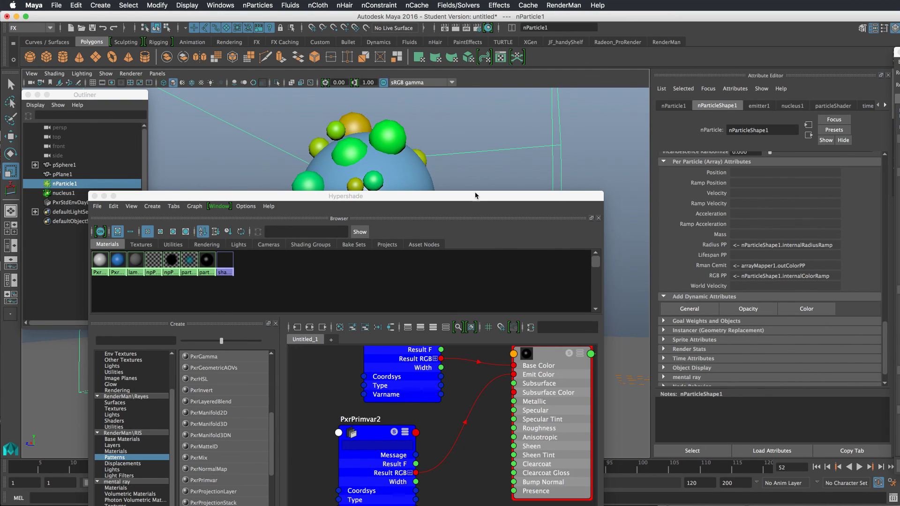
drag(476, 196, 469, 408)
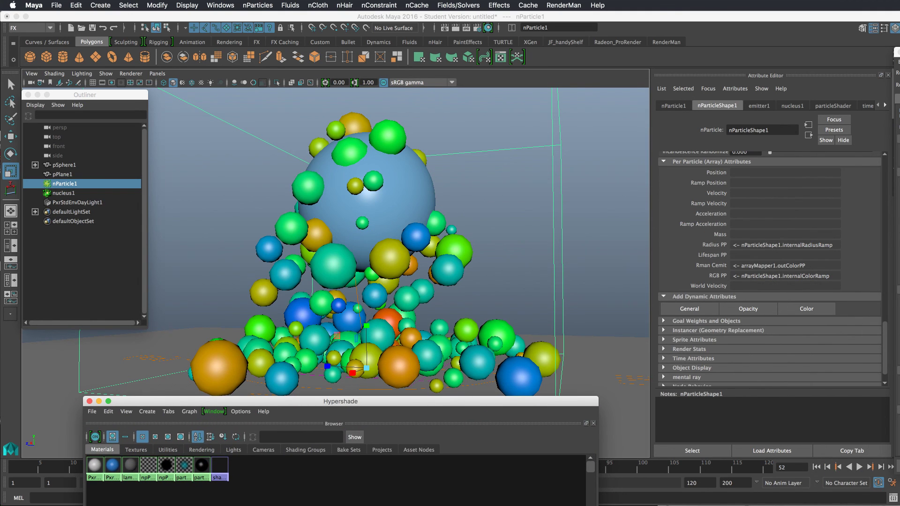
key(super+Tab)
drag(413, 132, 628, 90)
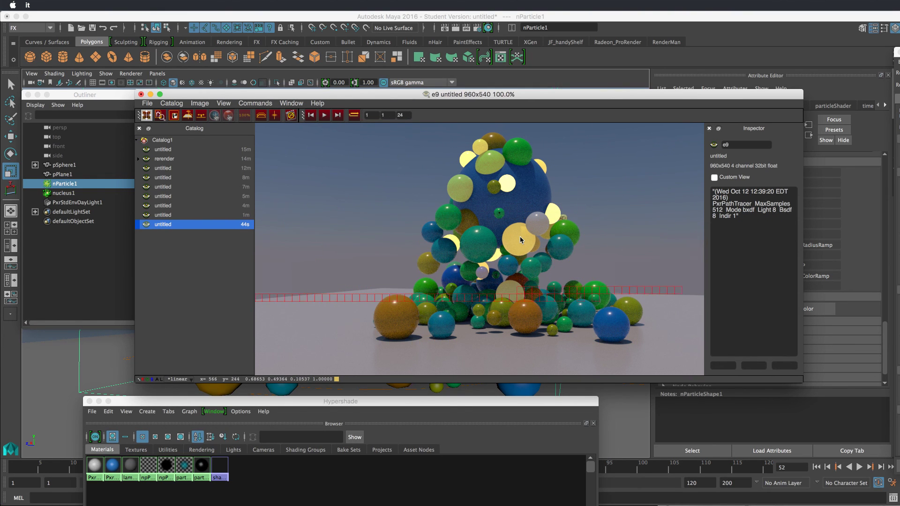